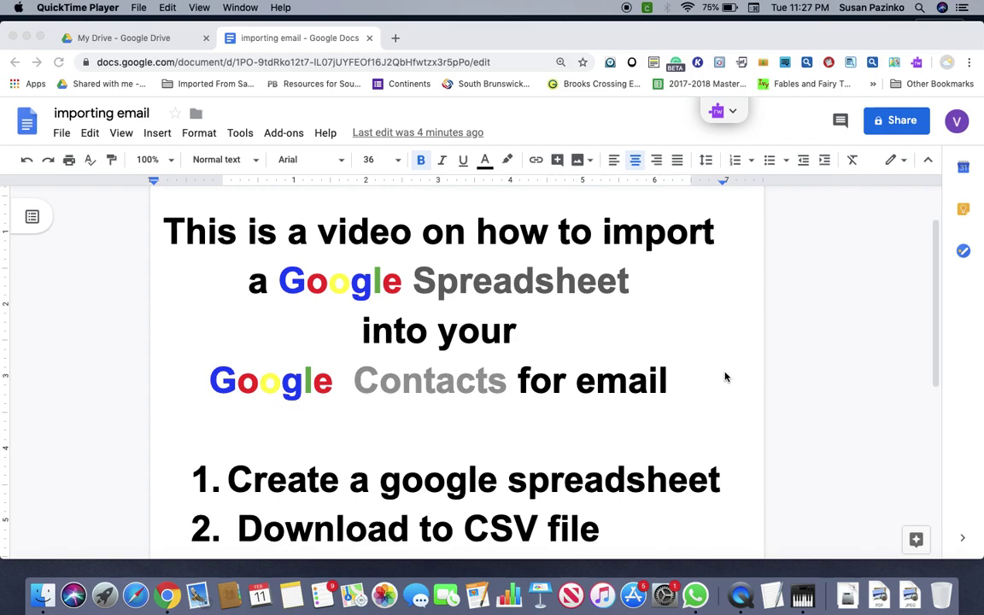
Scroll the importing email document until steps 1–5 of the import list are visible.
scroll(725, 376, "down", 1)
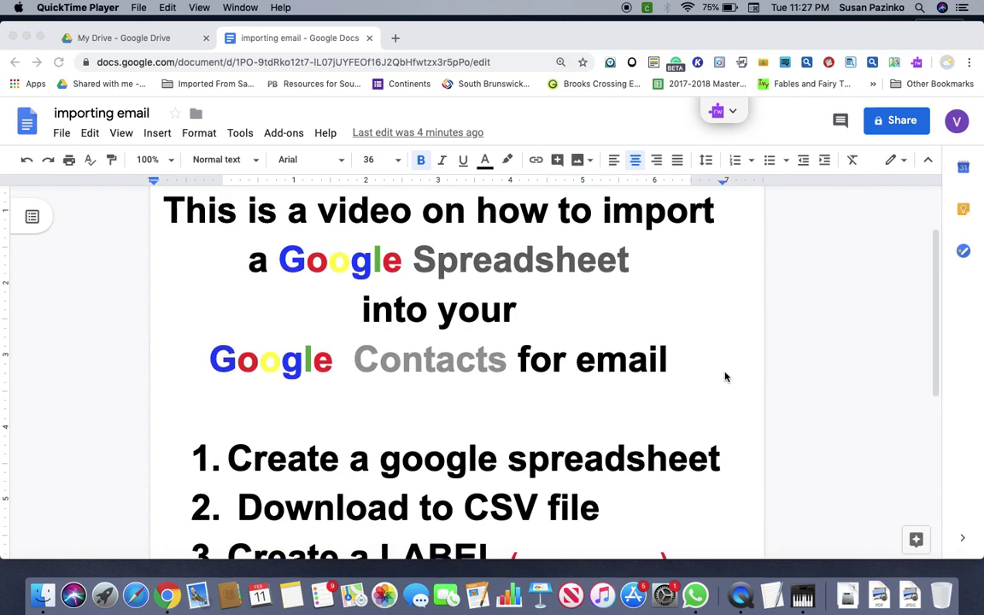
scroll(725, 376, "down", 4)
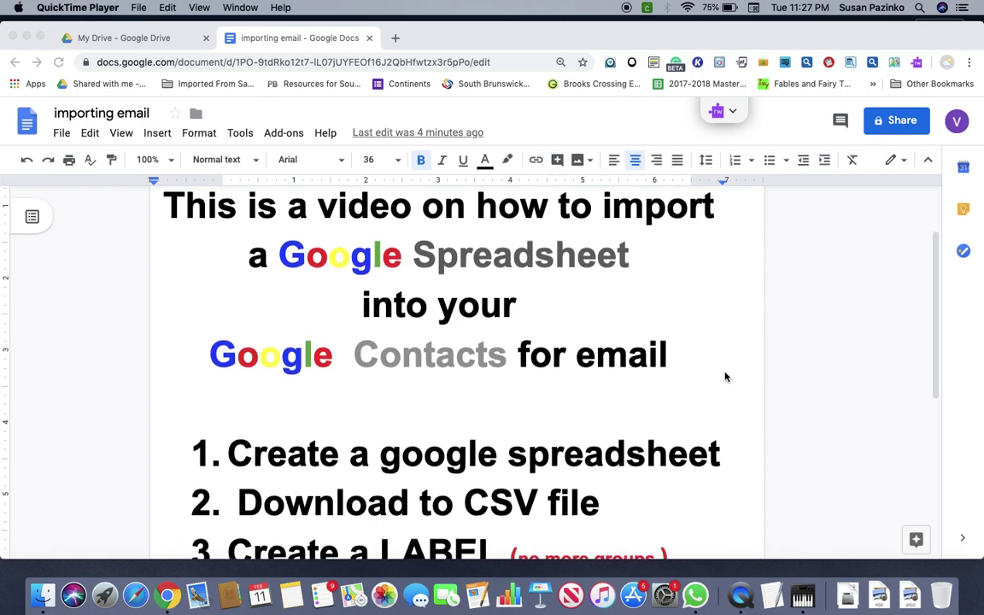
scroll(724, 377, "down", 4)
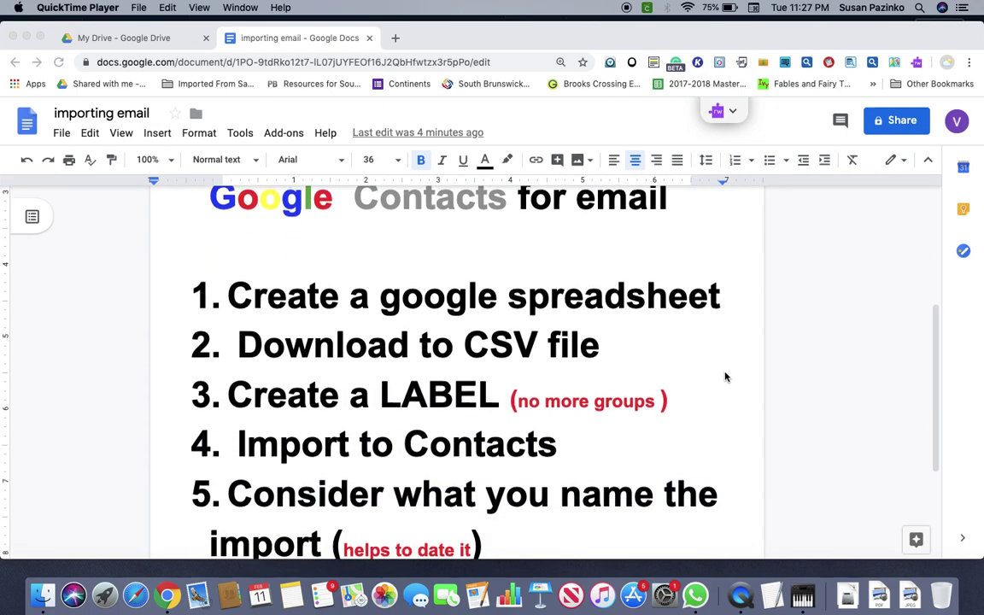
scroll(725, 376, "down", 3)
scroll(725, 377, "up", 1)
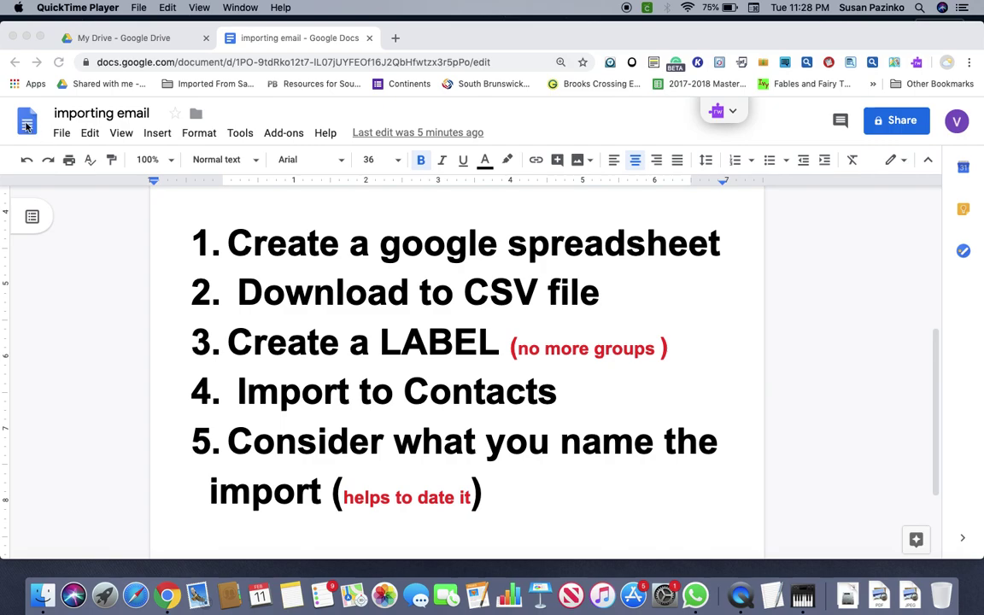
left_click(62, 134)
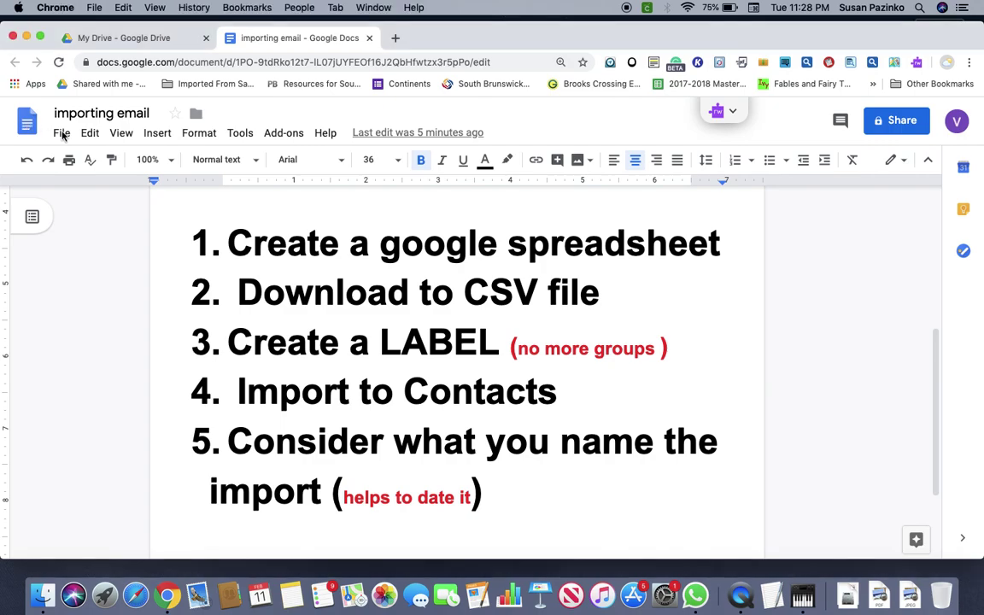
Create a new blank spreadsheet through File > New > Spreadsheet.
left_click(61, 134)
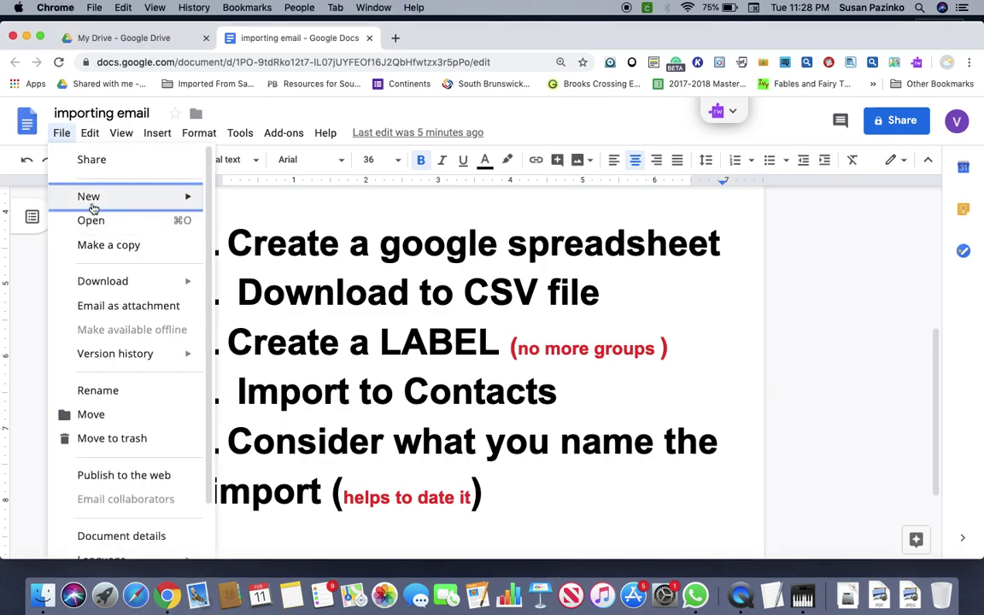
mouse_move(91, 201)
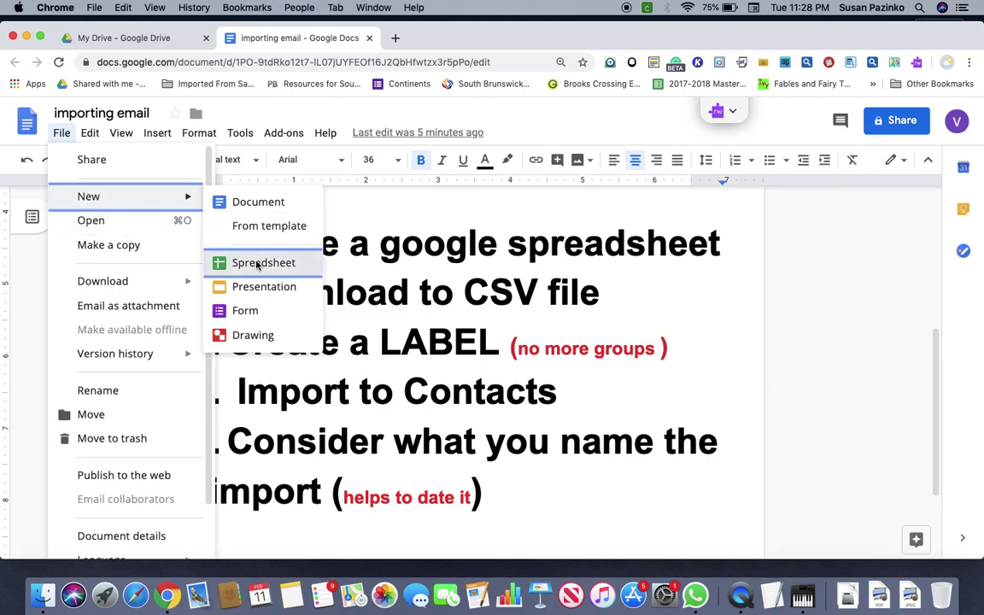
left_click(256, 264)
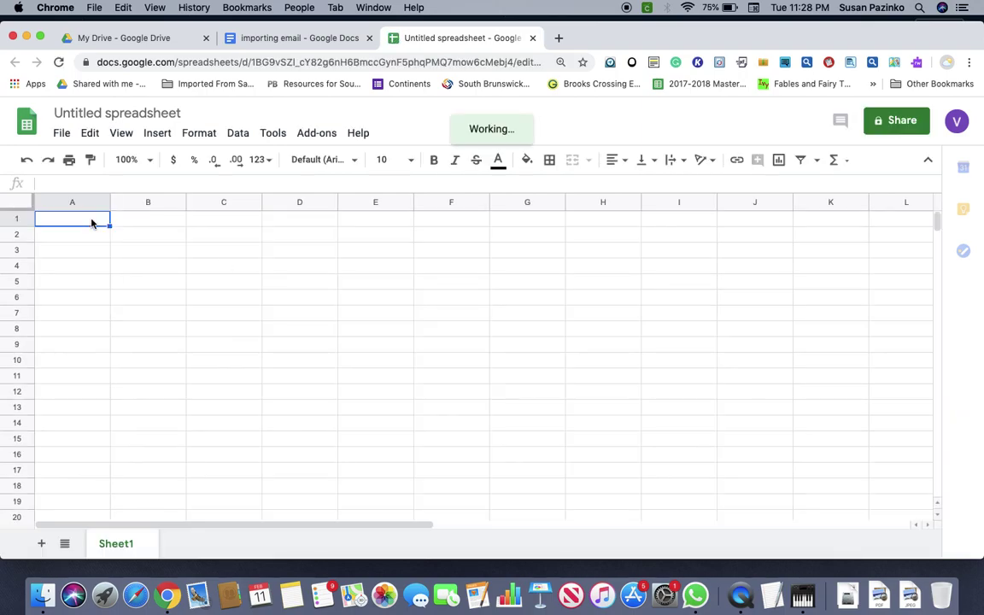
Enter the headers 'first name' in A1 and 'last name' in B1, correcting typos.
type("fri")
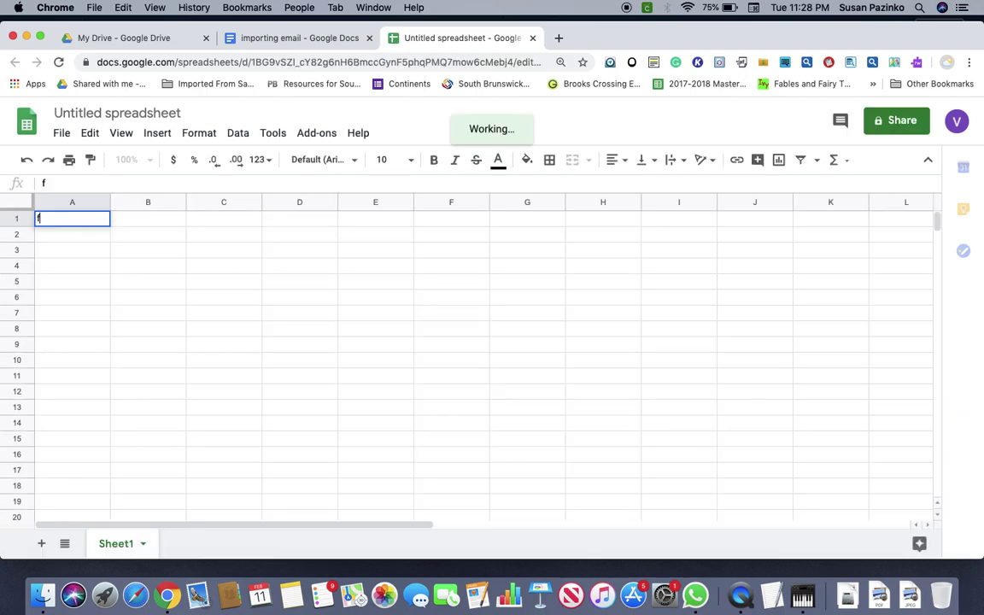
key("BackSpace")
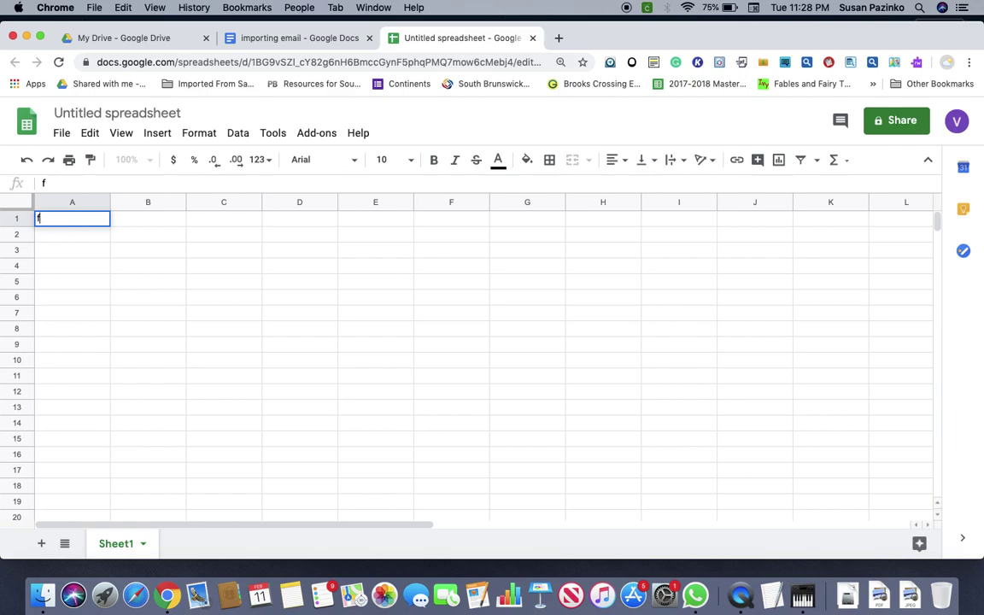
type("irstnam")
key("BackSpace")
key("BackSpace")
key("BackSpace")
type("name")
left_click(127, 218)
type("last nem")
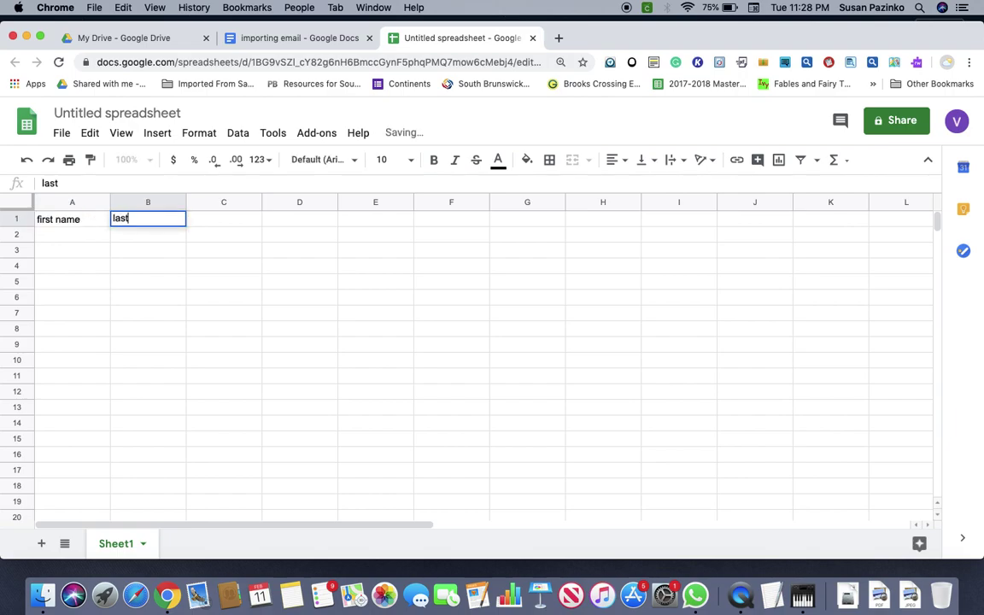
key("BackSpace")
key("BackSpace")
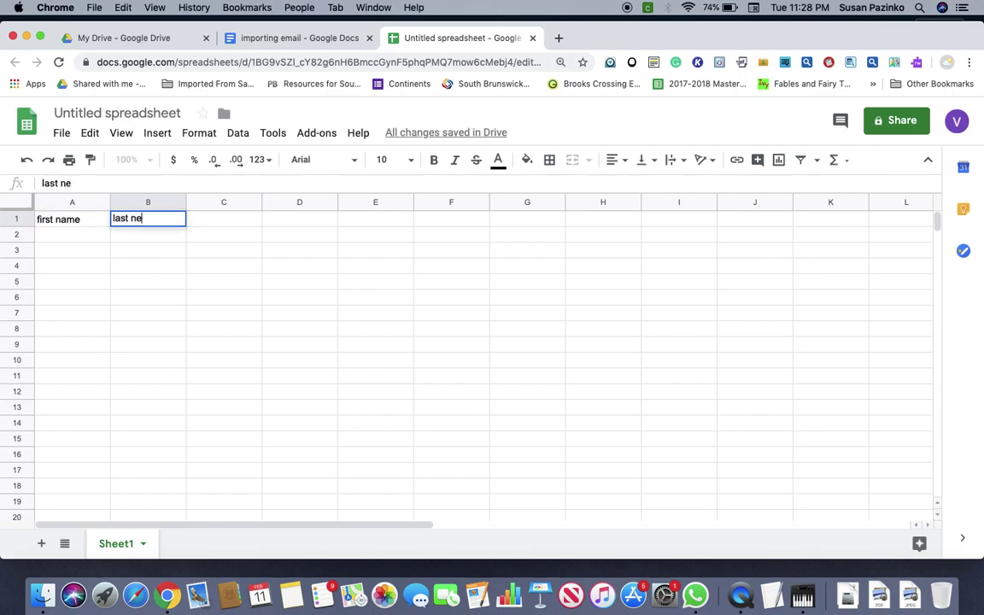
type("anm")
key("BackSpace")
type("m")
key("BackSpace")
key("BackSpace")
type("me")
Enter the headers 'email', 'phone number', 'parents name' and 'birthdate' in C1 through F1.
left_click(207, 221)
type("email")
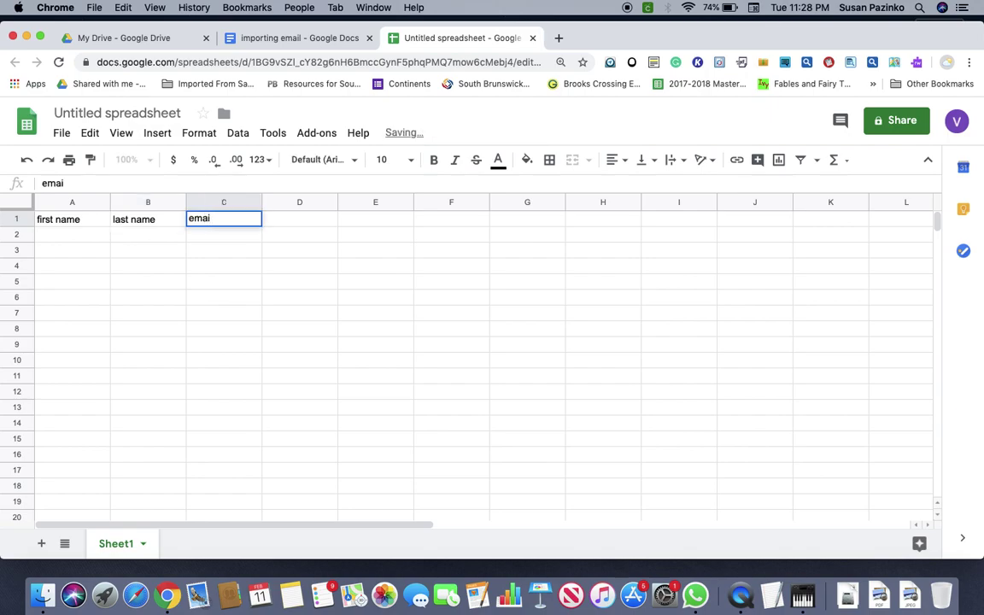
left_click(279, 224)
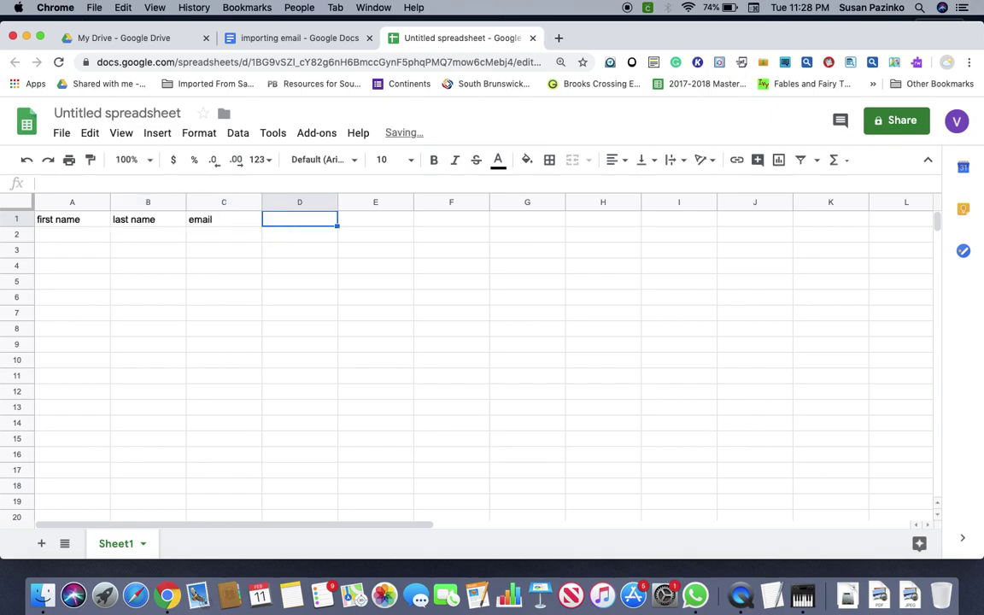
type("phone number")
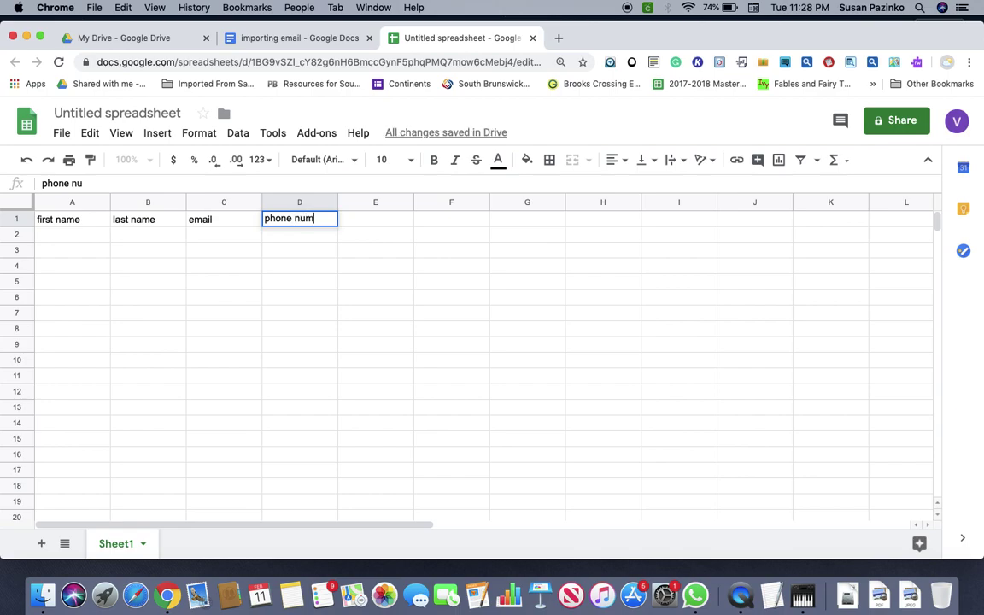
left_click(390, 222)
type("parent")
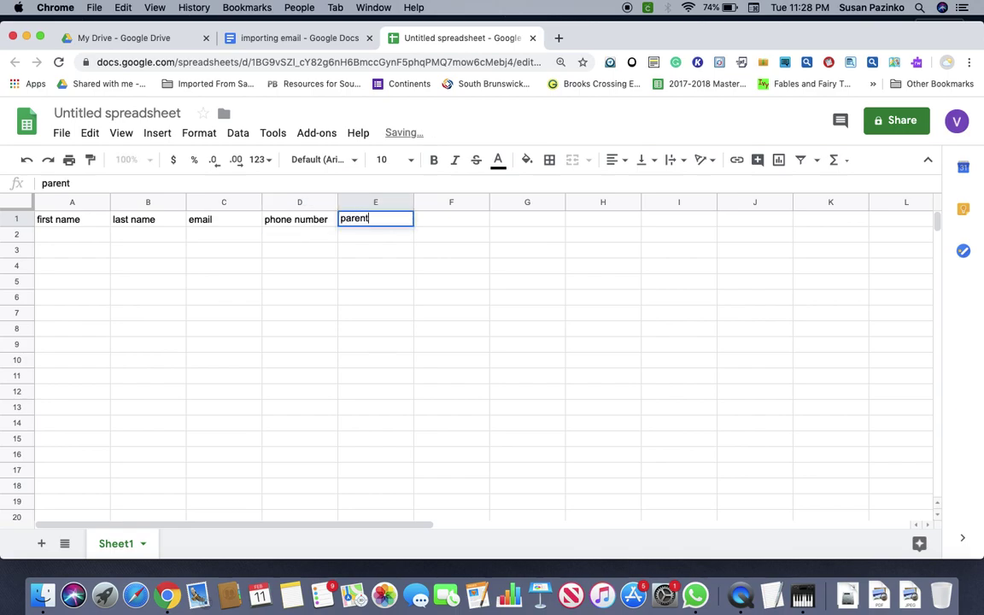
type("s name")
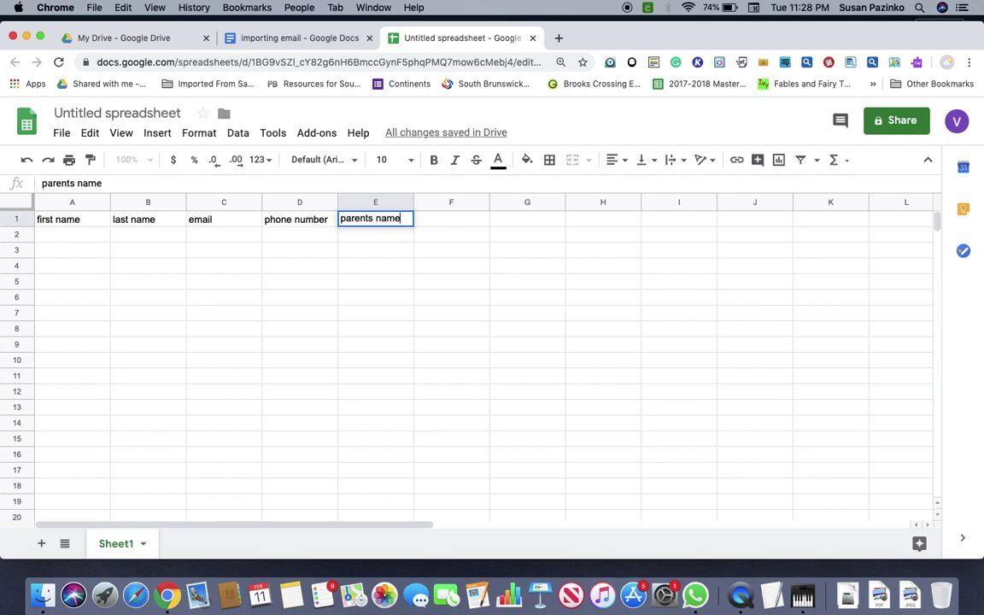
left_click(446, 225)
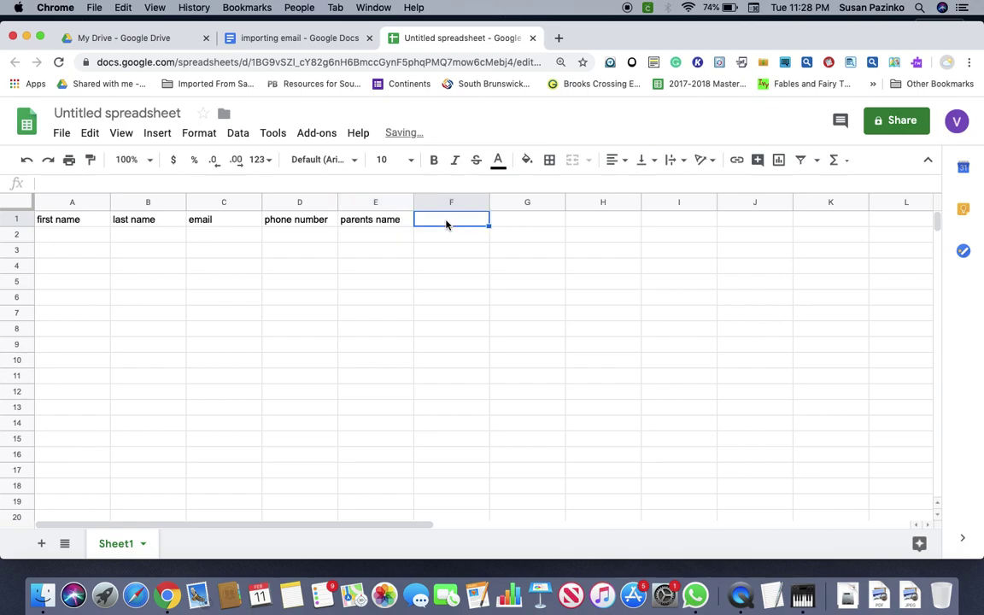
type("birthda")
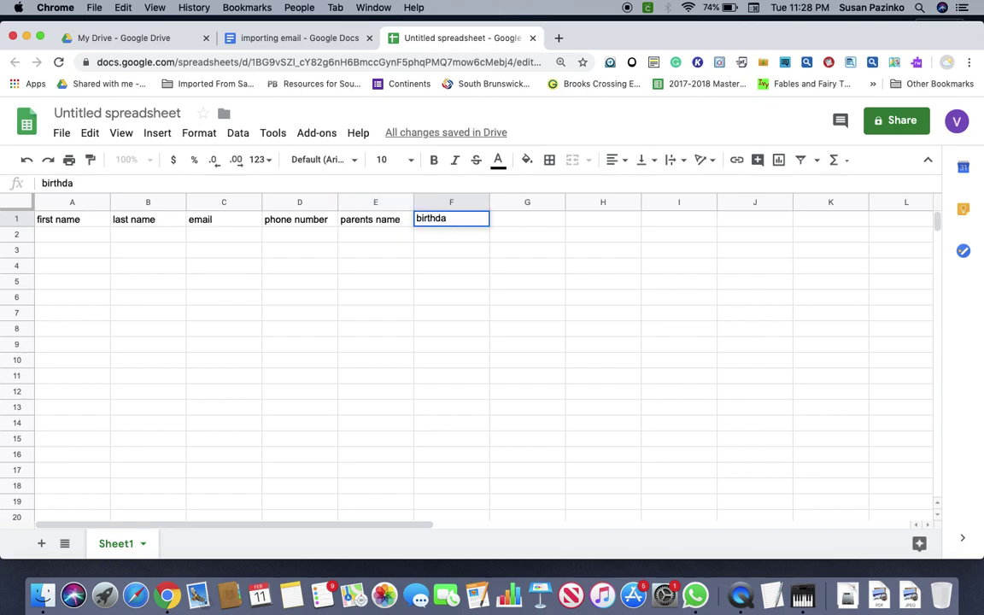
type("te")
left_click(100, 234)
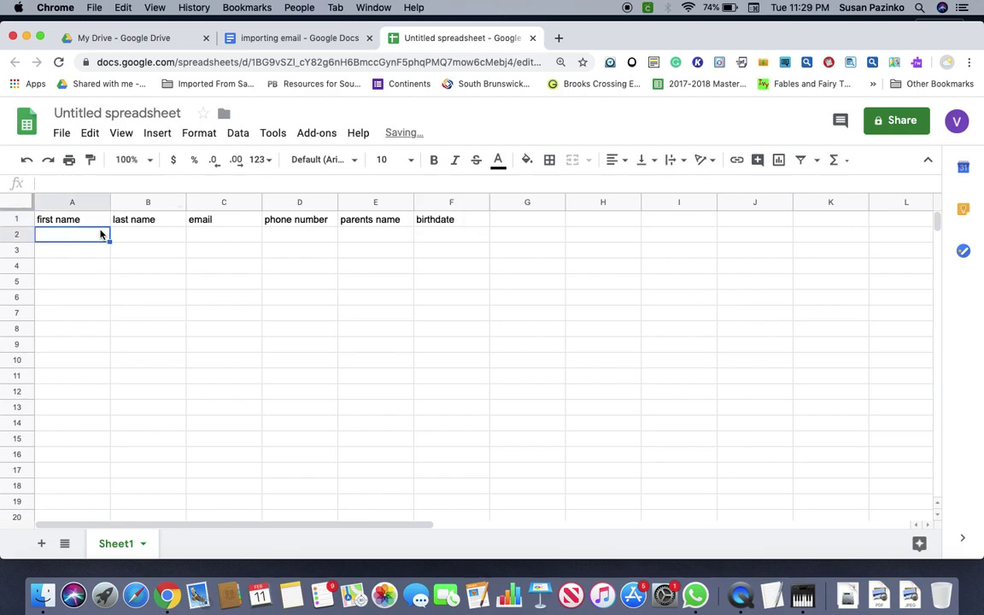
Enter the first contact's first name, last name and email in A2:C2, widening column C.
type("sue")
left_click(147, 232)
type("s")
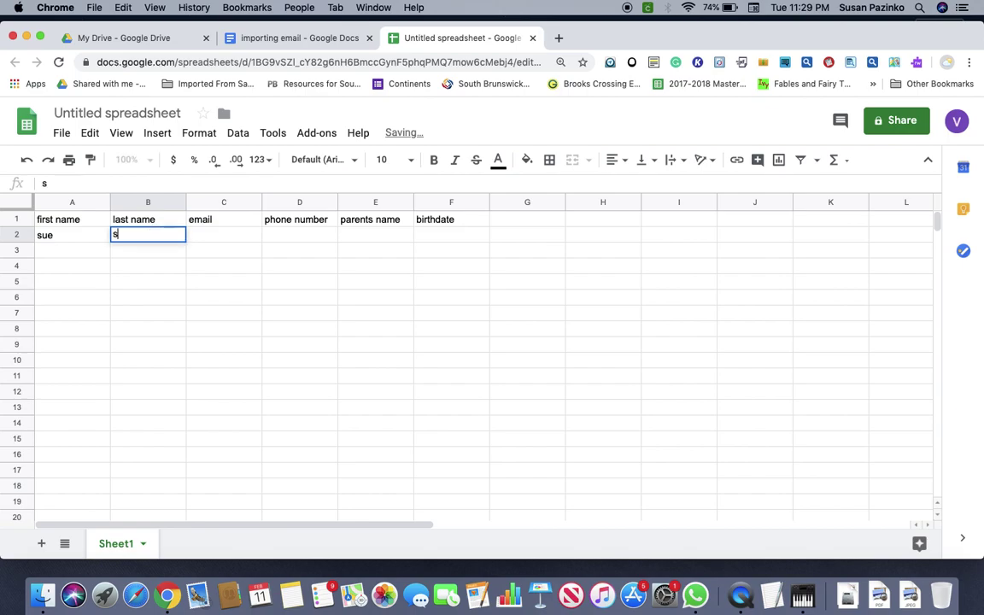
type("illy")
left_click(203, 235)
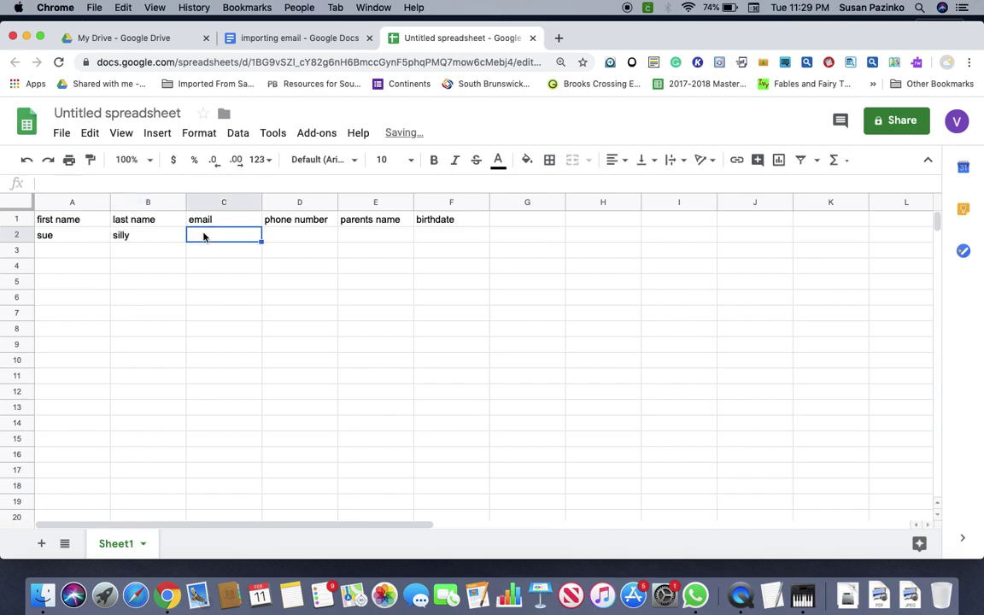
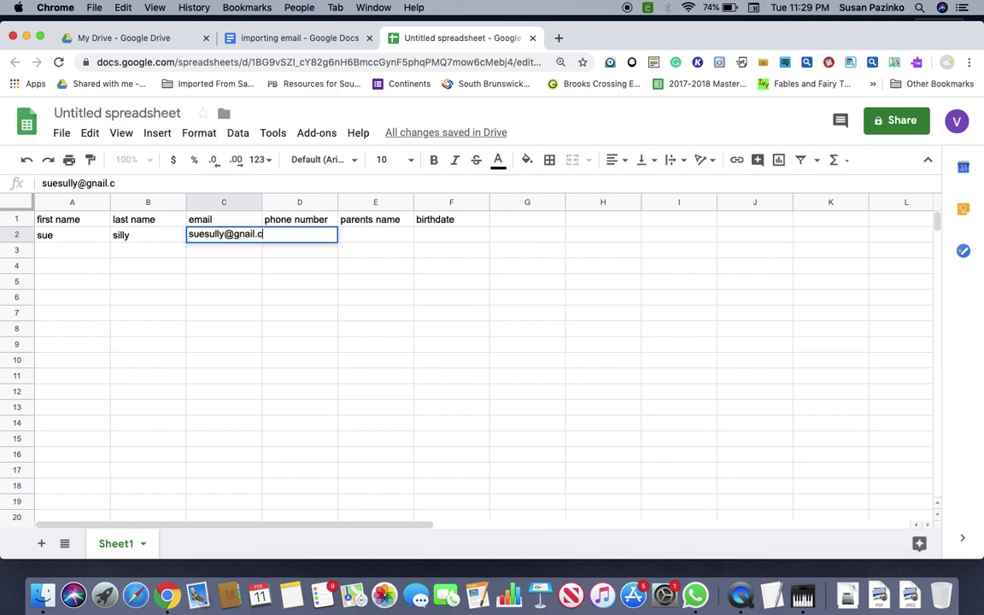
left_click(243, 231)
key("BackSpace")
type("m")
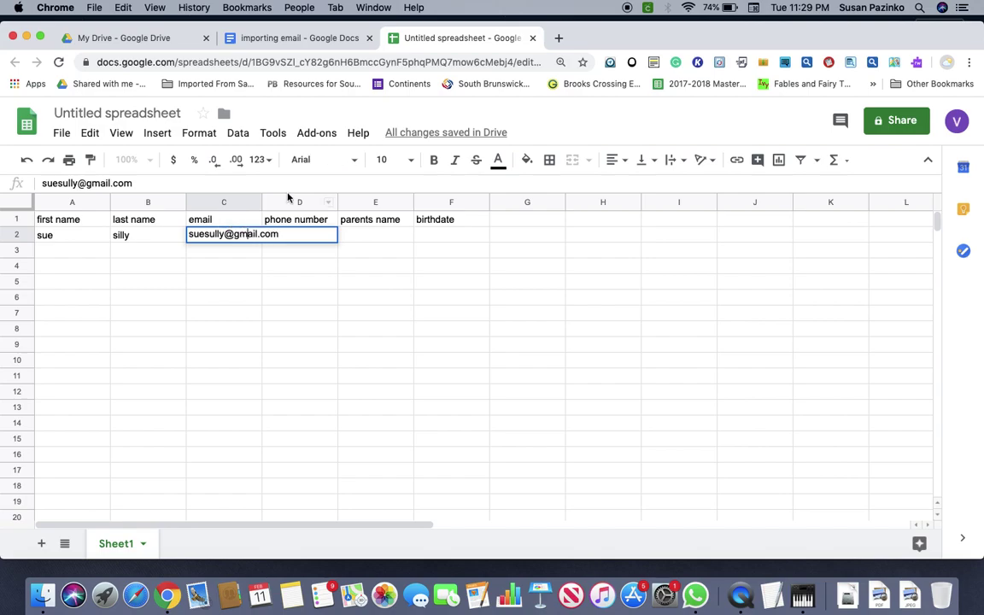
left_click_drag(263, 202, 312, 220)
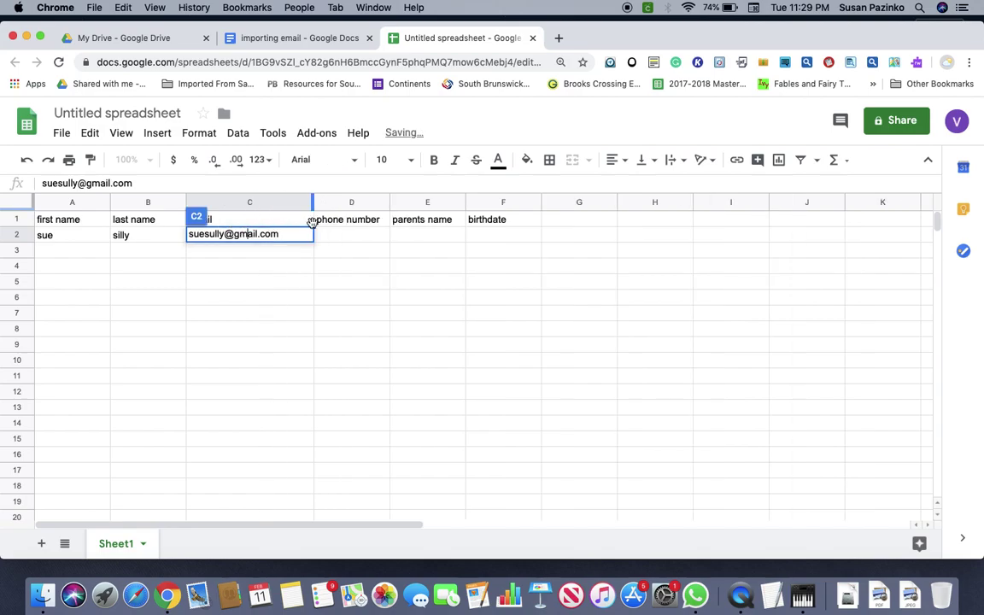
Enter the first contact's phone number and parent's name in D2 and E2.
left_click(322, 235)
type("555")
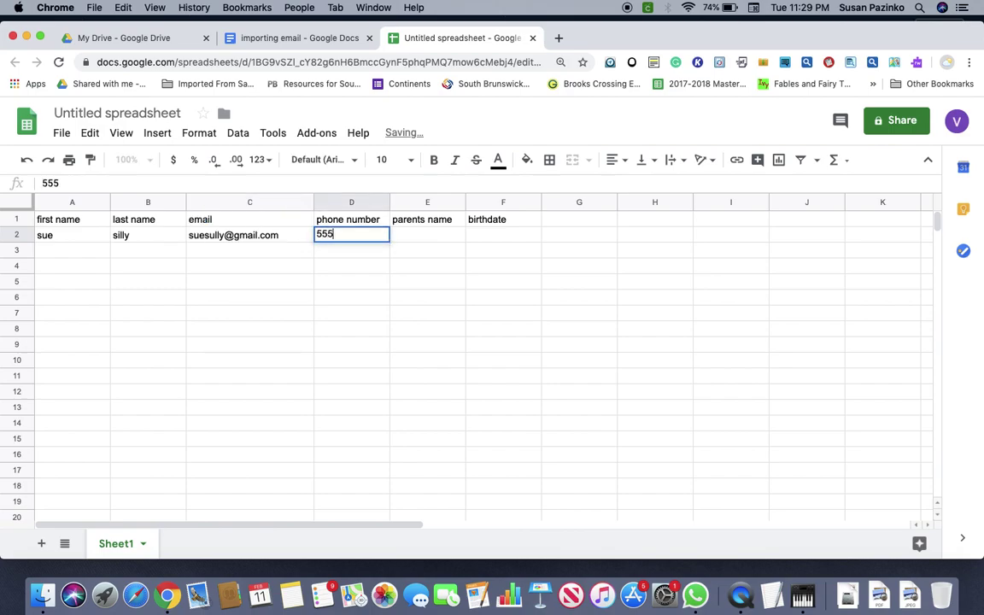
type("-34")
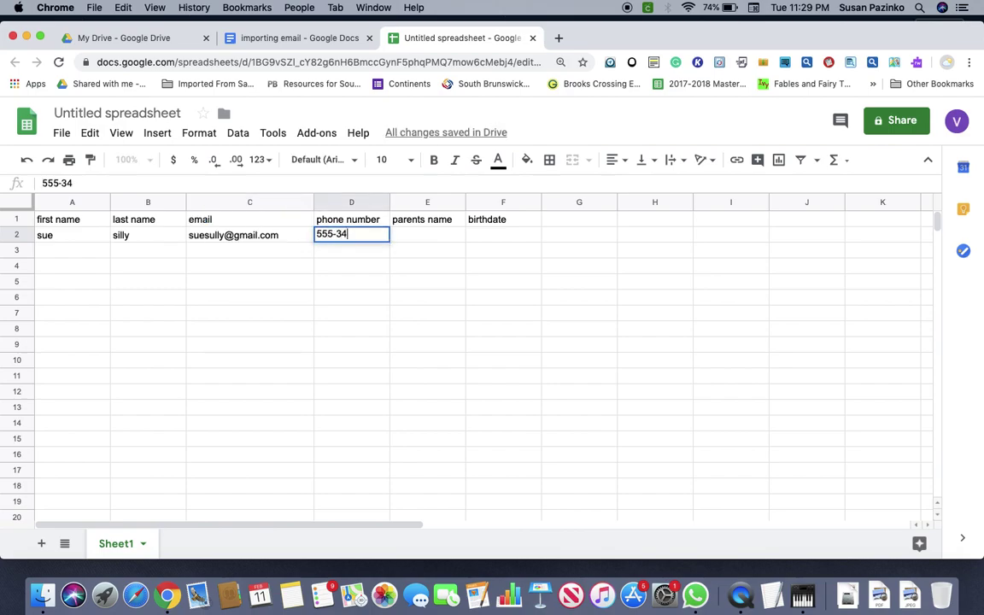
type("45")
left_click(416, 237)
type("joe")
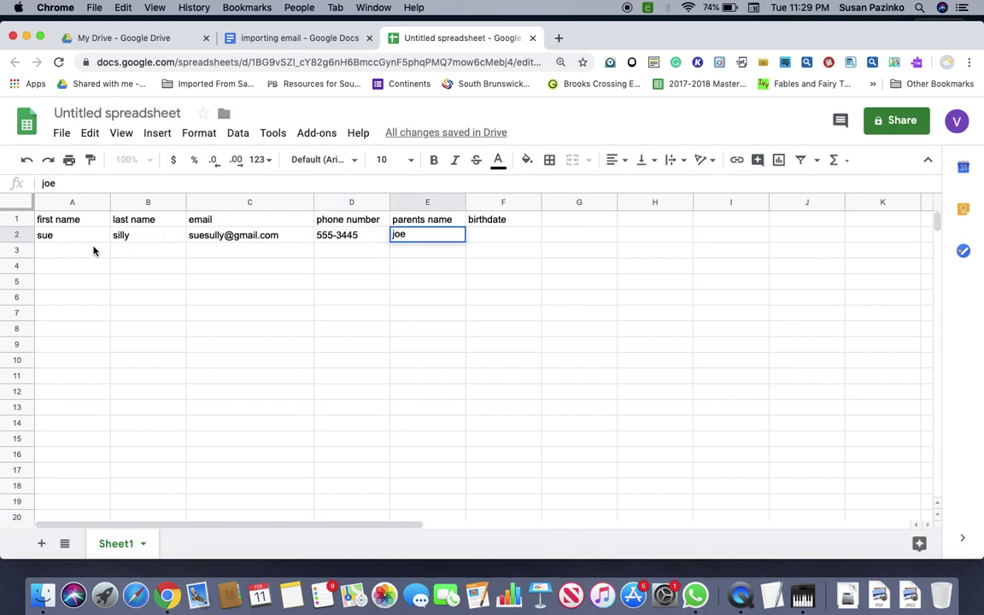
left_click(94, 250)
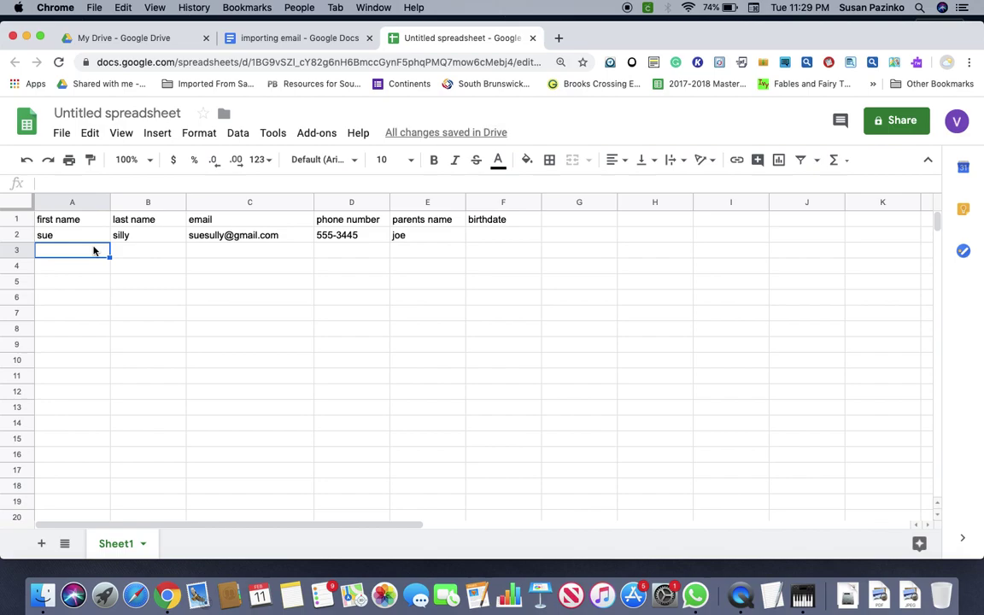
Enter the second contact's first name, last name and email in A3:C3.
type("bob")
left_click(152, 251)
type("swims")
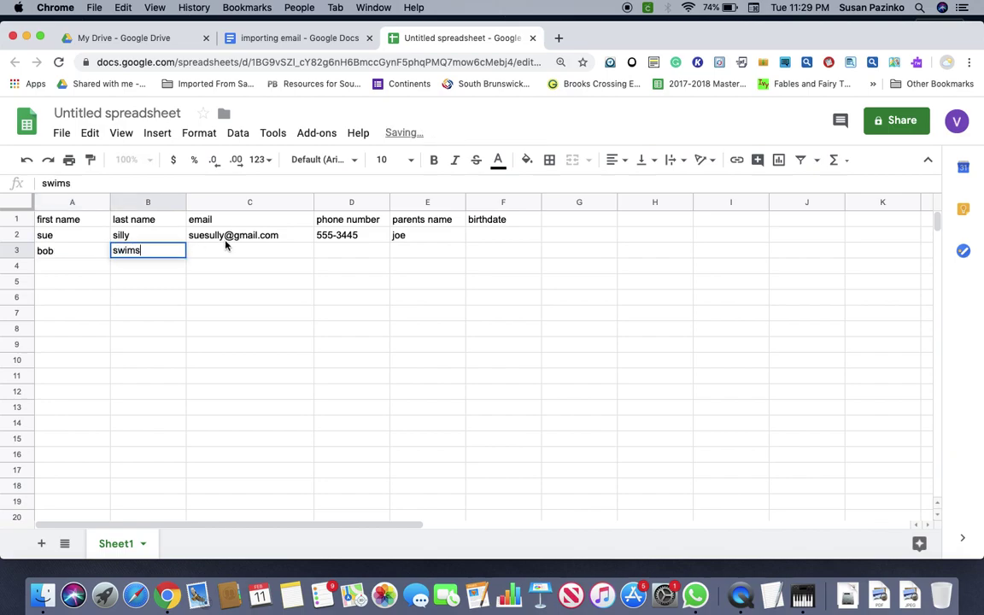
left_click(227, 249)
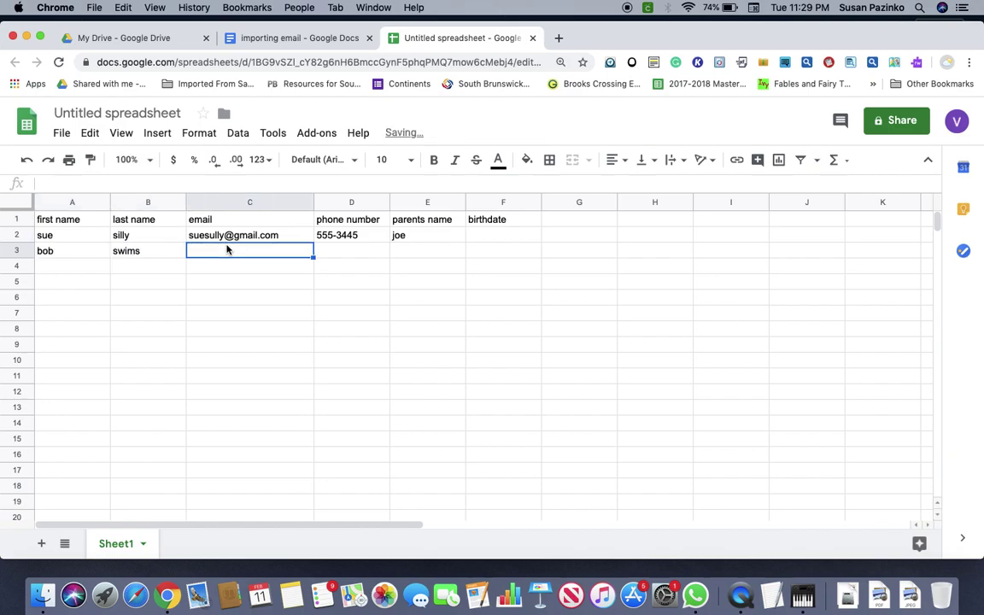
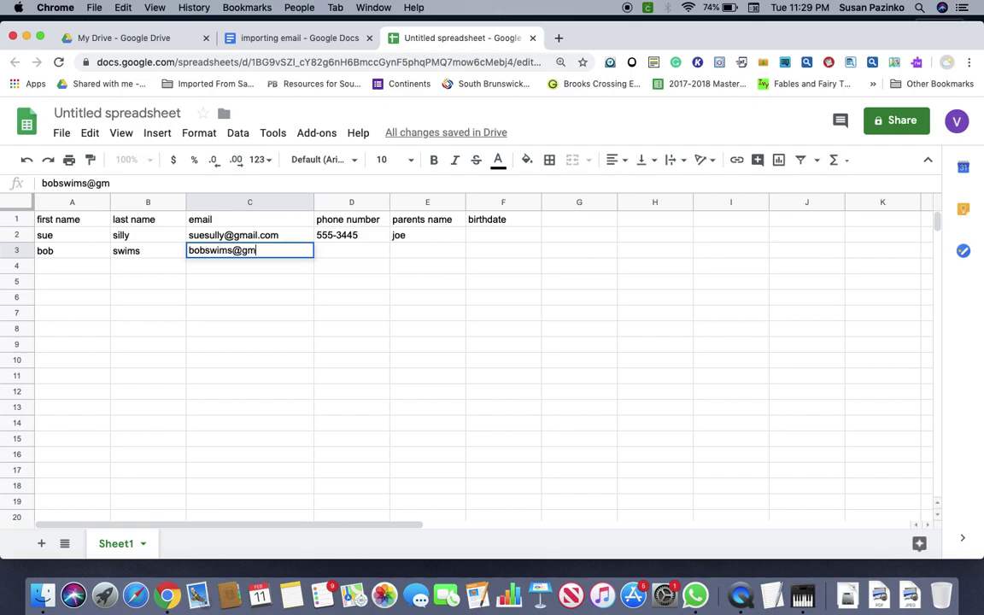
Enter the second contact's phone number and parent's name in D3 and E3.
left_click(326, 259)
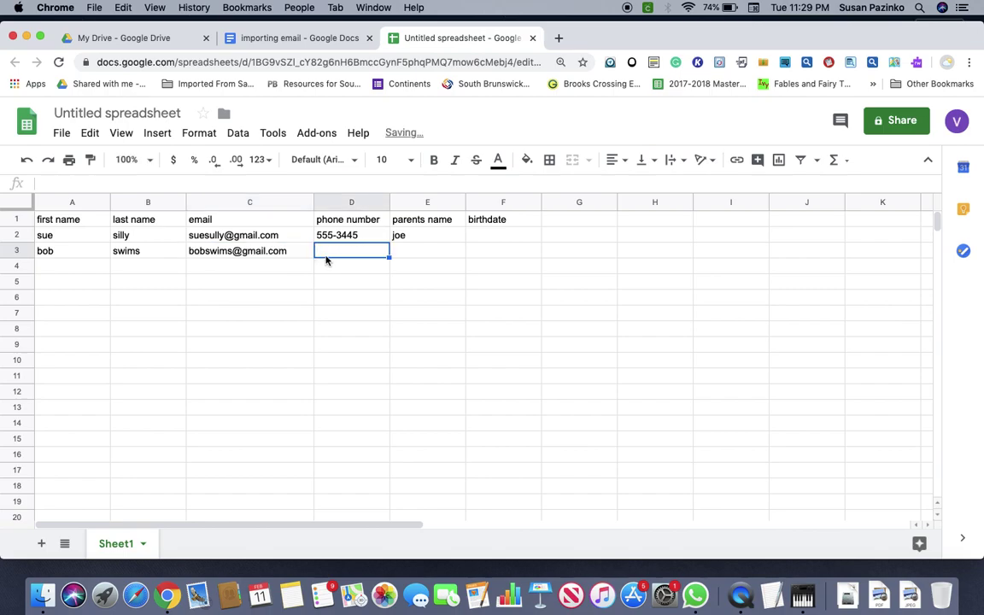
type("3456")
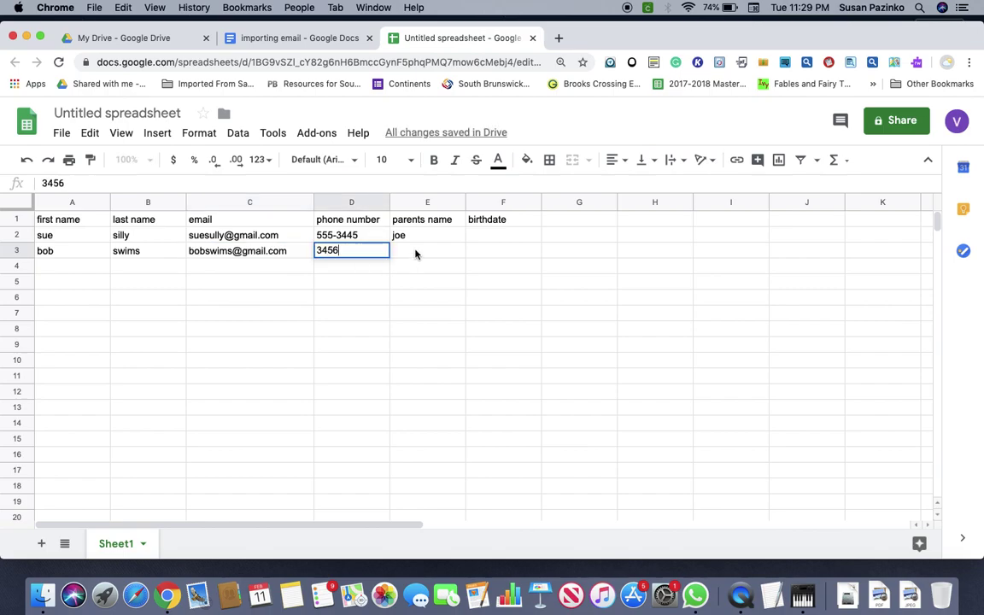
key("BackSpace")
type("-7654")
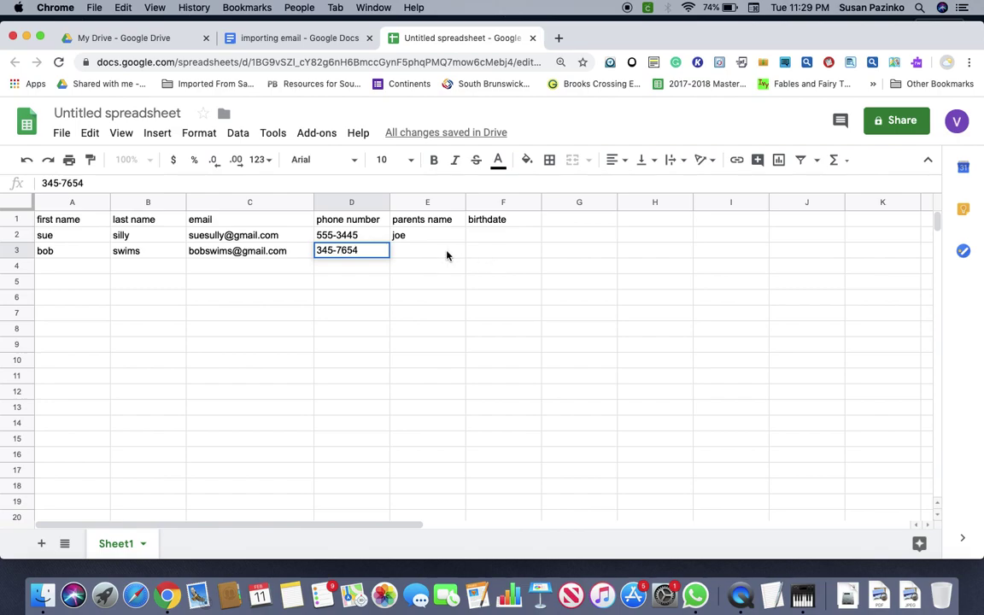
left_click(444, 251)
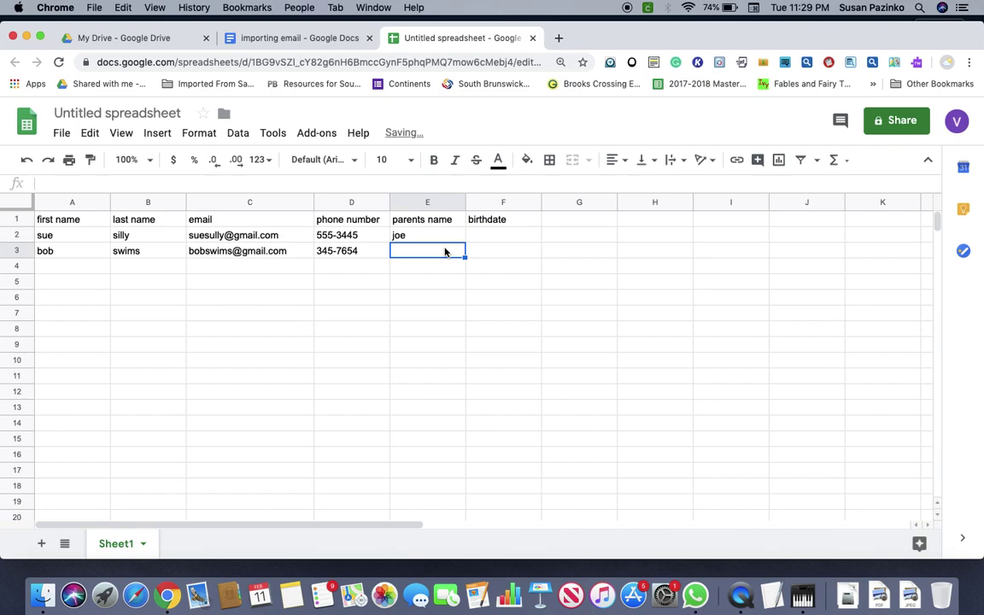
type("a")
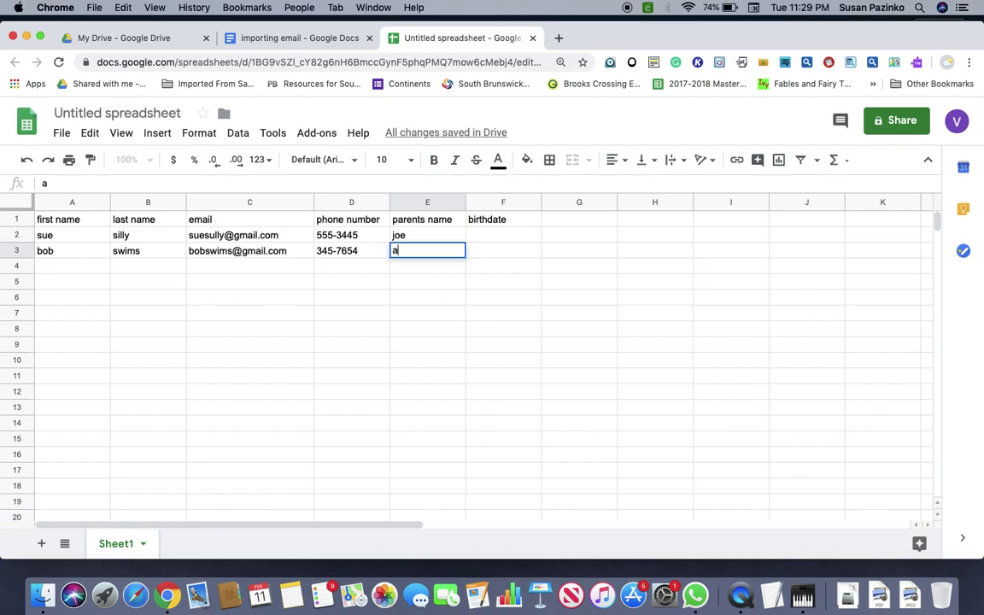
type("chuck")
key("BackSpace")
key("BackSpace")
key("BackSpace")
key("BackSpace")
key("BackSpace")
key("BackSpace")
type("chuck")
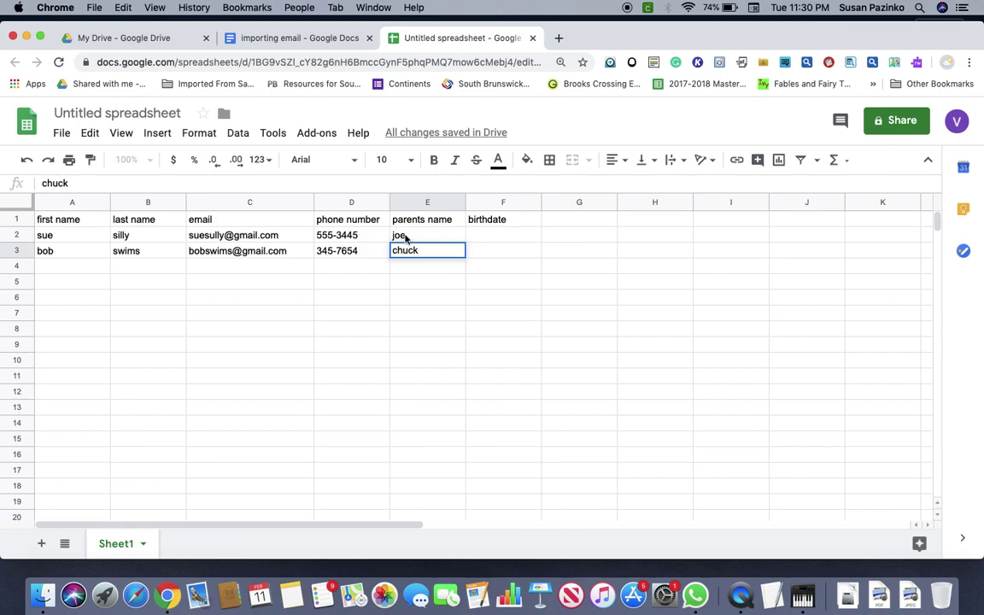
Add a new Sheet2 and copy Sheet1's A1:D3 contact data to it.
left_click(44, 545)
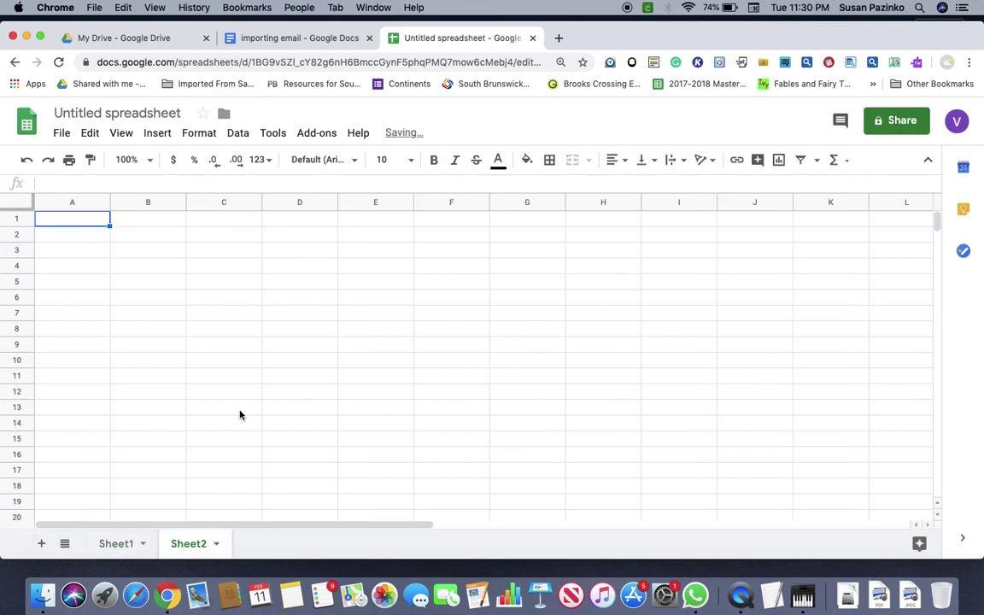
left_click(137, 543)
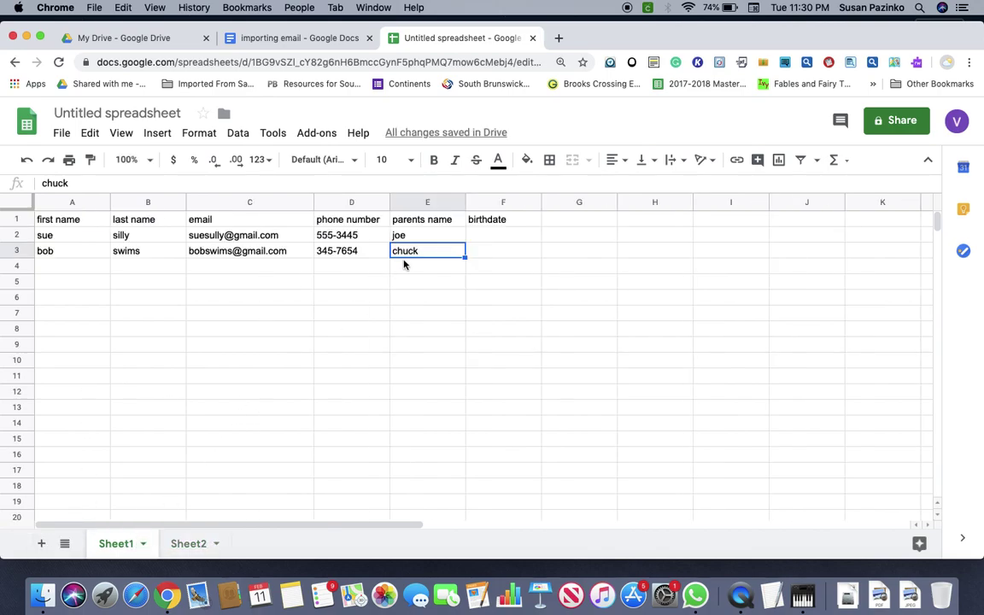
left_click(374, 256)
left_click_drag(374, 256, 37, 219)
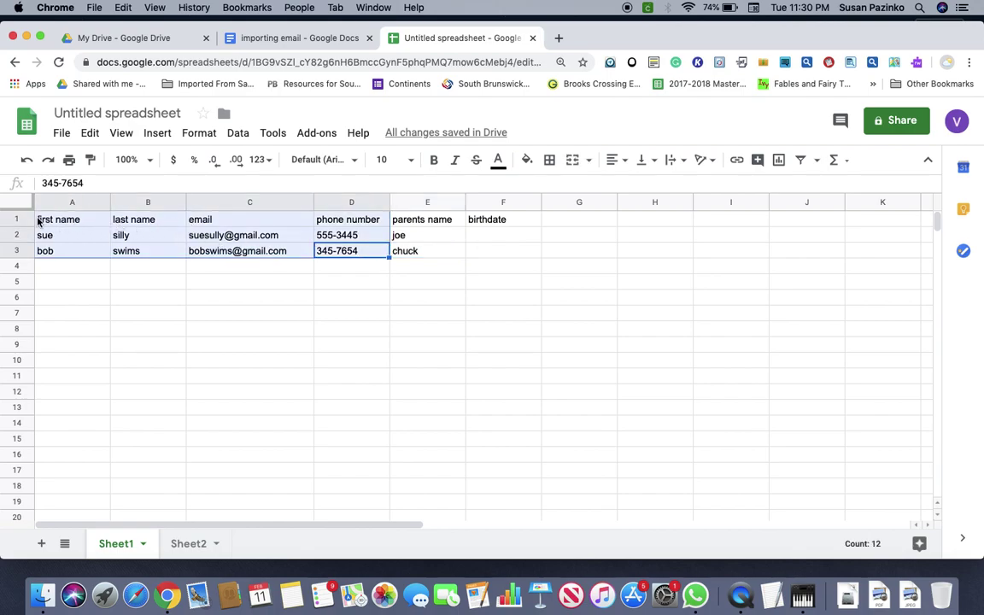
key("super+c")
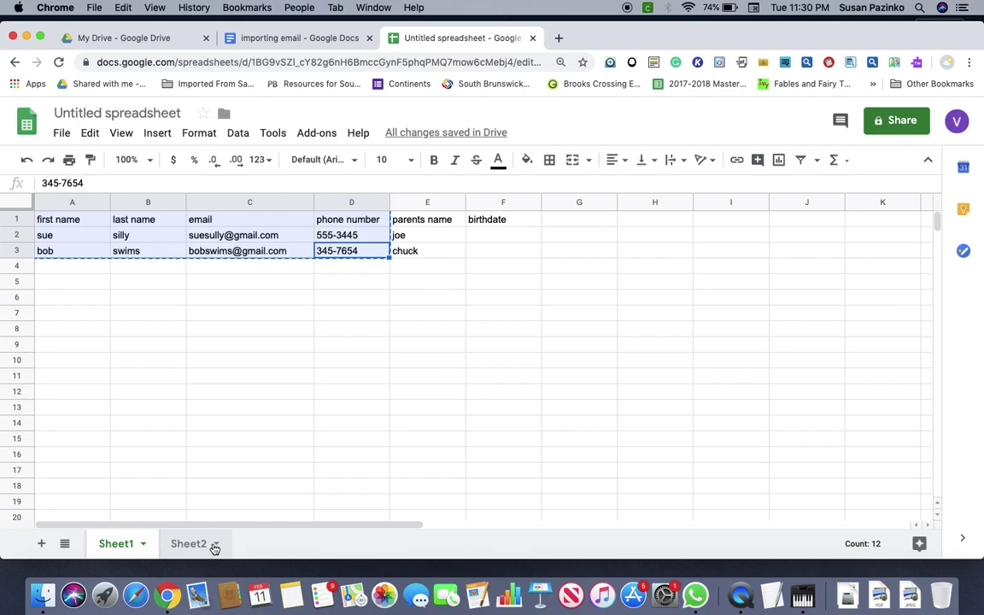
left_click(190, 543)
Paste the copied contacts at A1 of Sheet2 and rename that sheet 'email'.
left_click(53, 221)
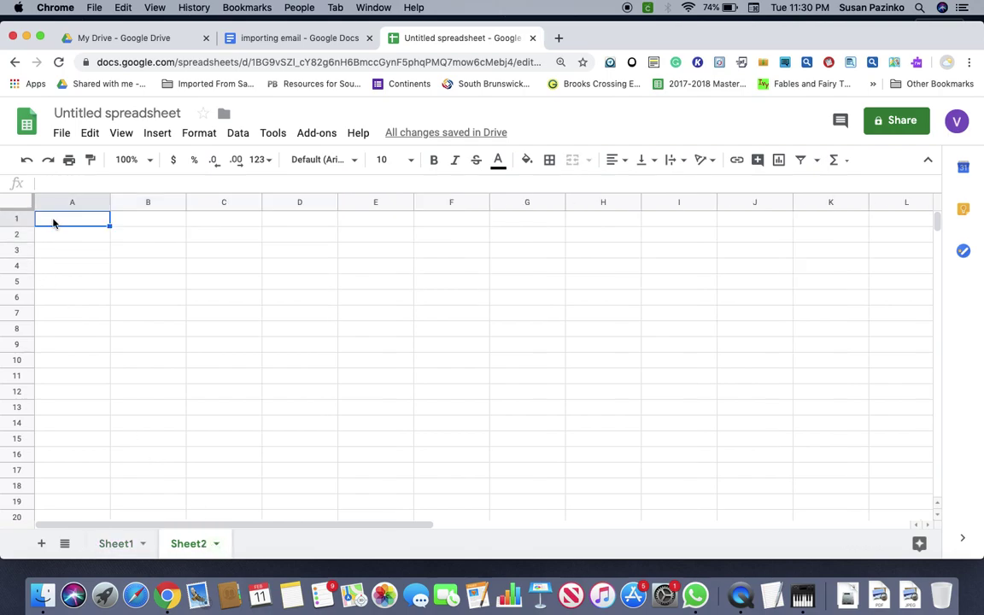
key("super+v")
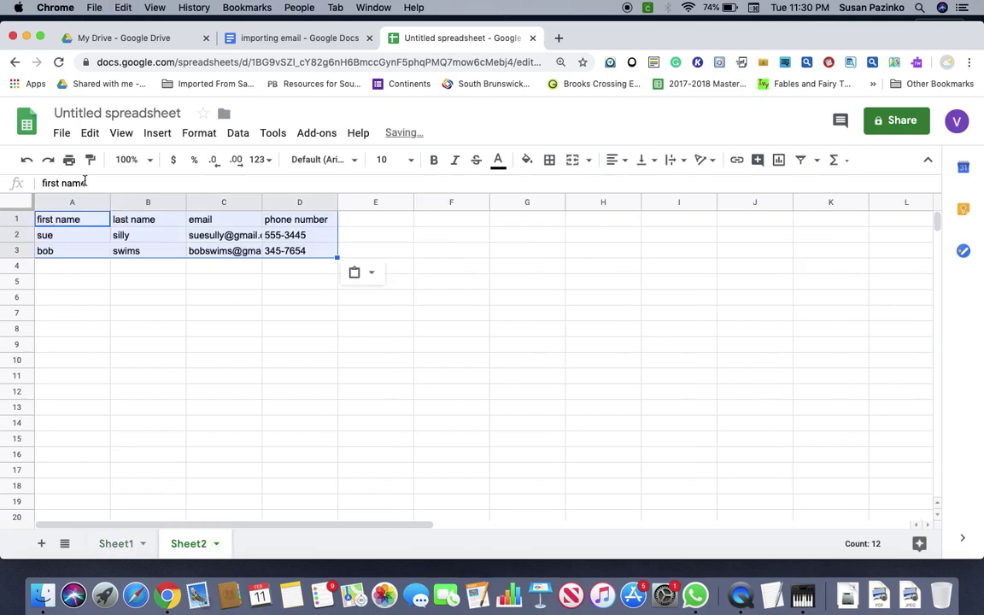
left_click(212, 546)
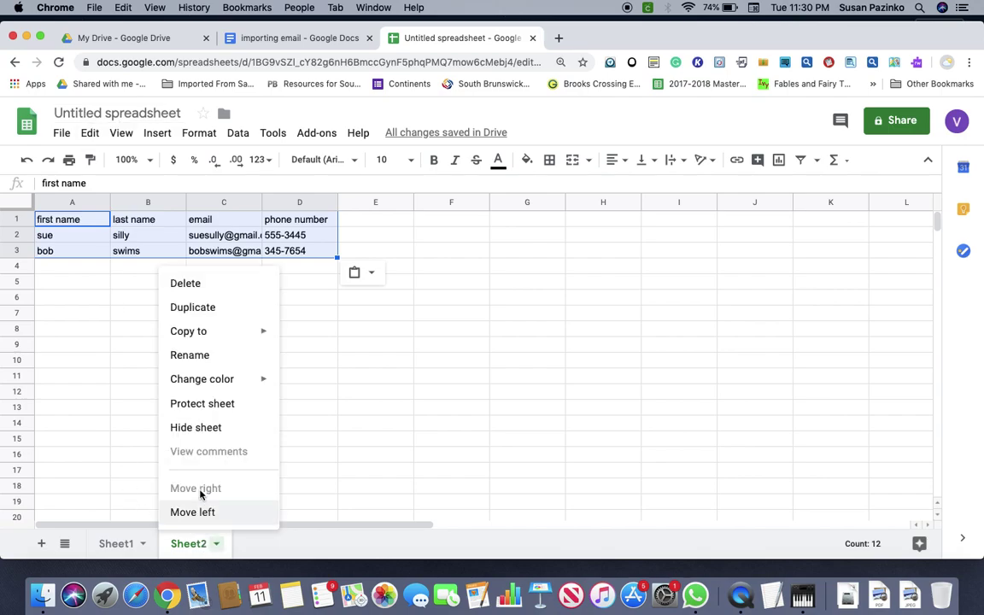
left_click(190, 355)
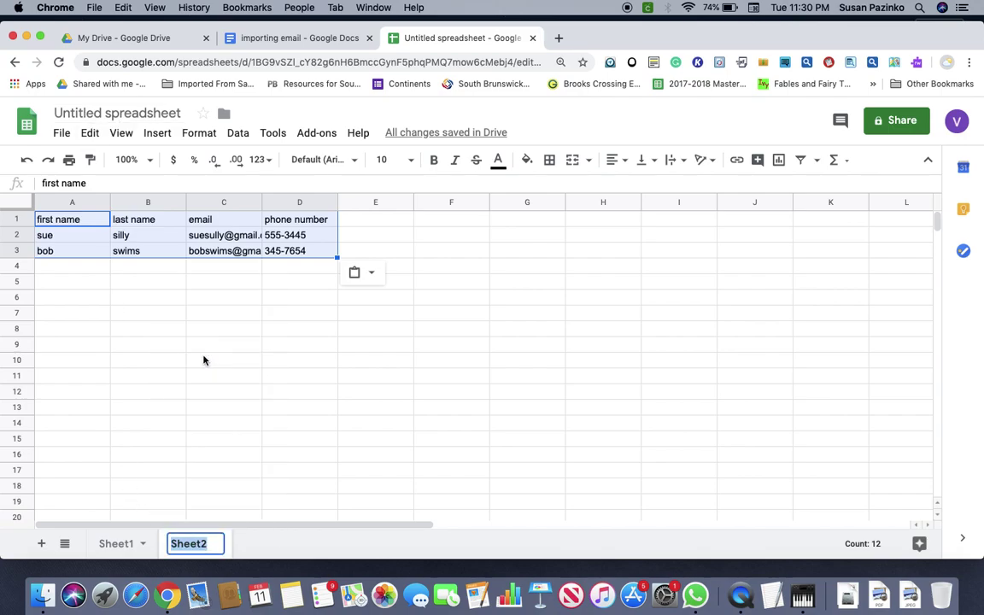
type("en")
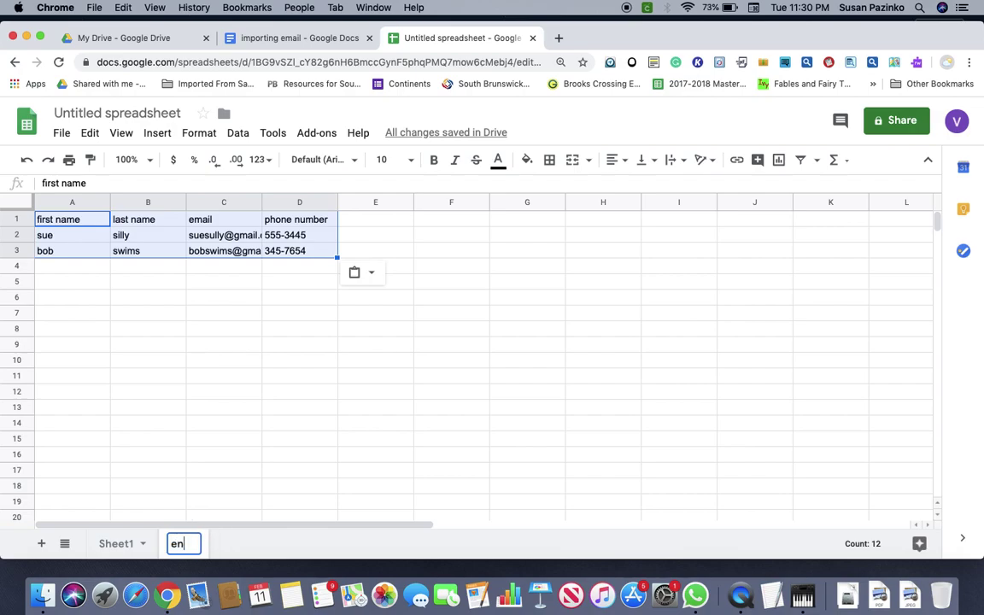
type("ail")
key("BackSpace")
key("BackSpace")
key("BackSpace")
key("BackSpace")
type("mail")
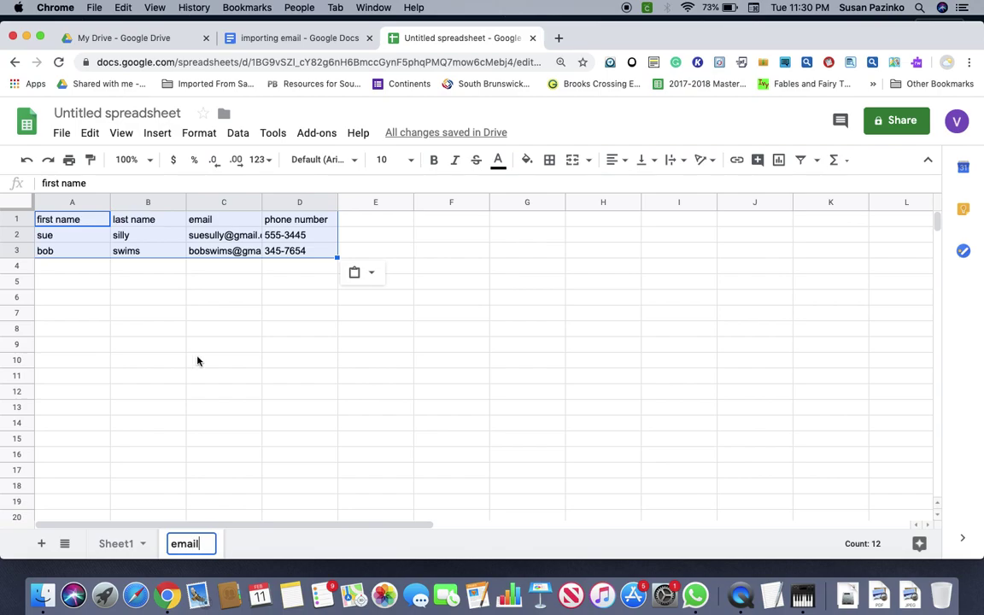
Rename Sheet1 to 'all info'.
left_click(134, 544)
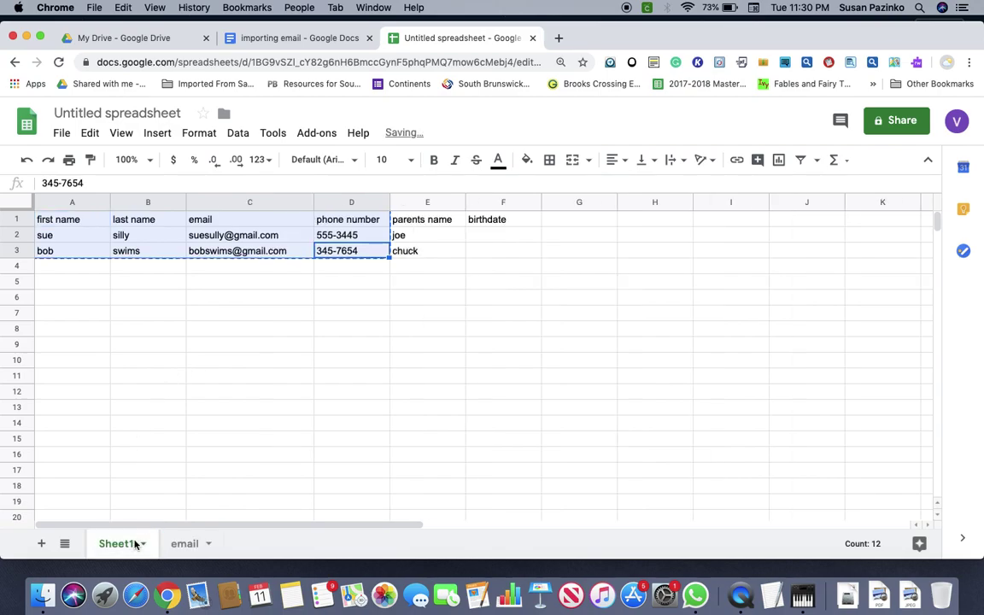
right_click(134, 544)
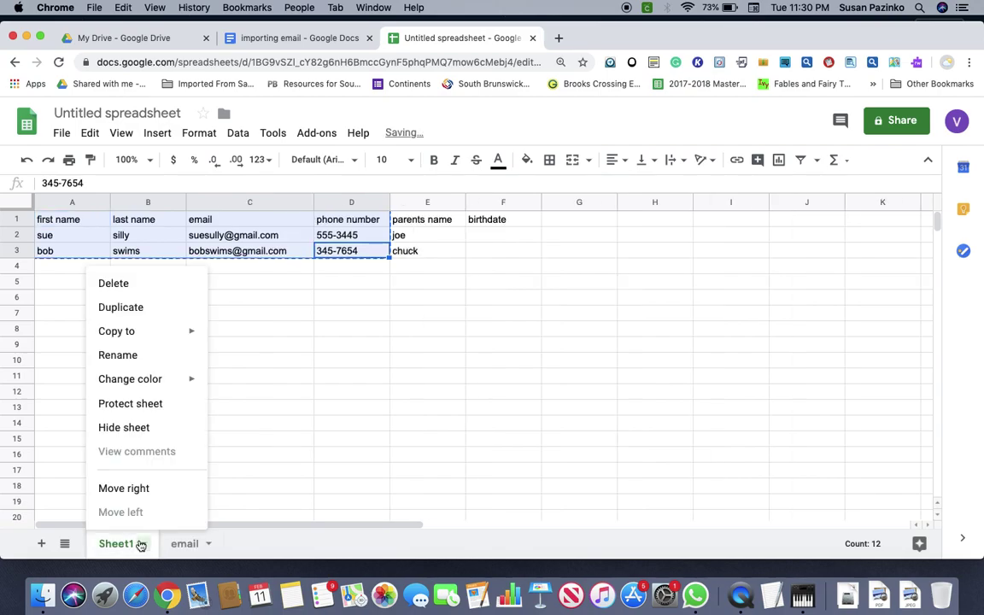
left_click(120, 363)
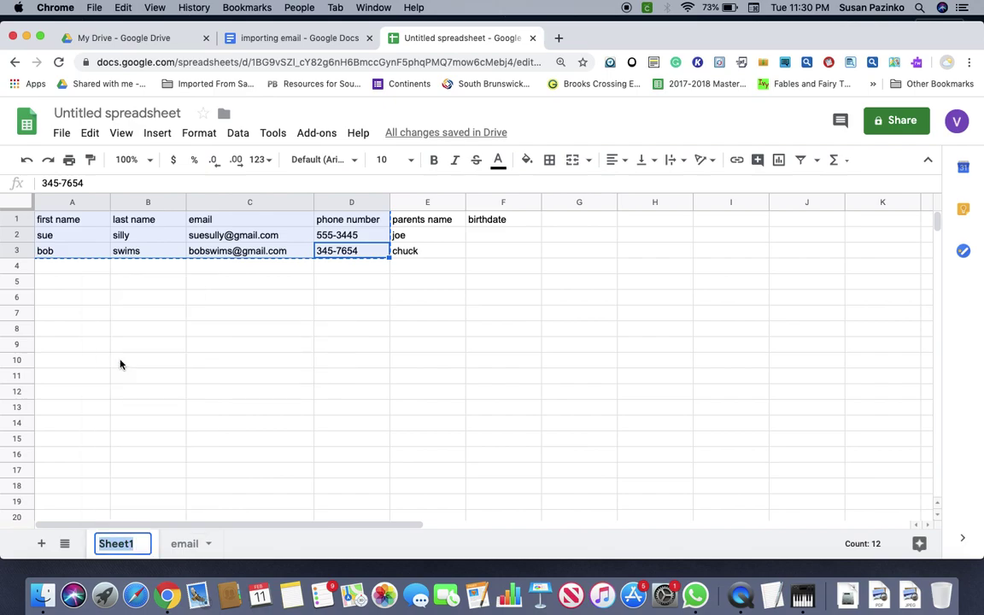
type("all")
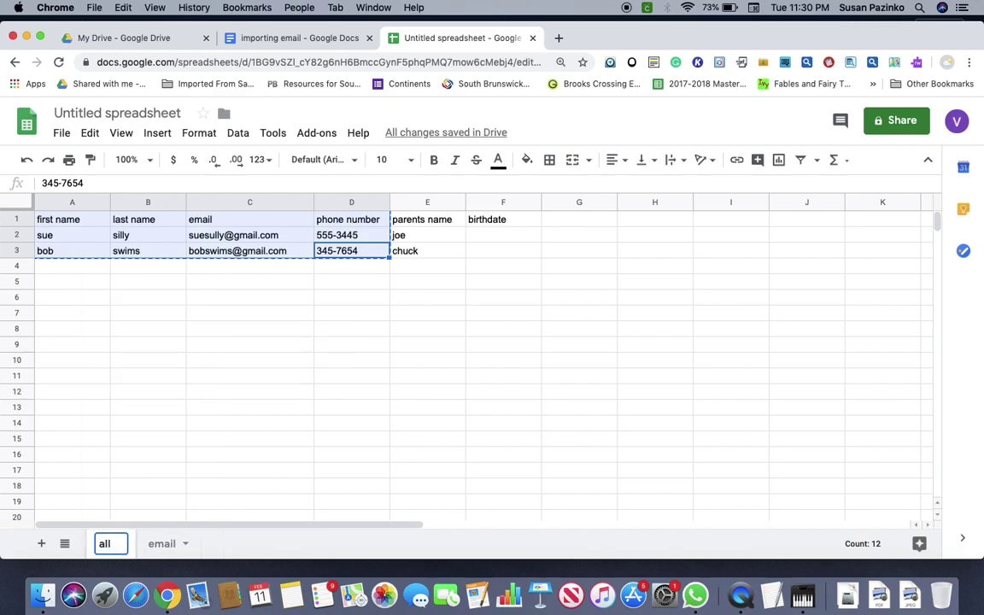
type(" in fo")
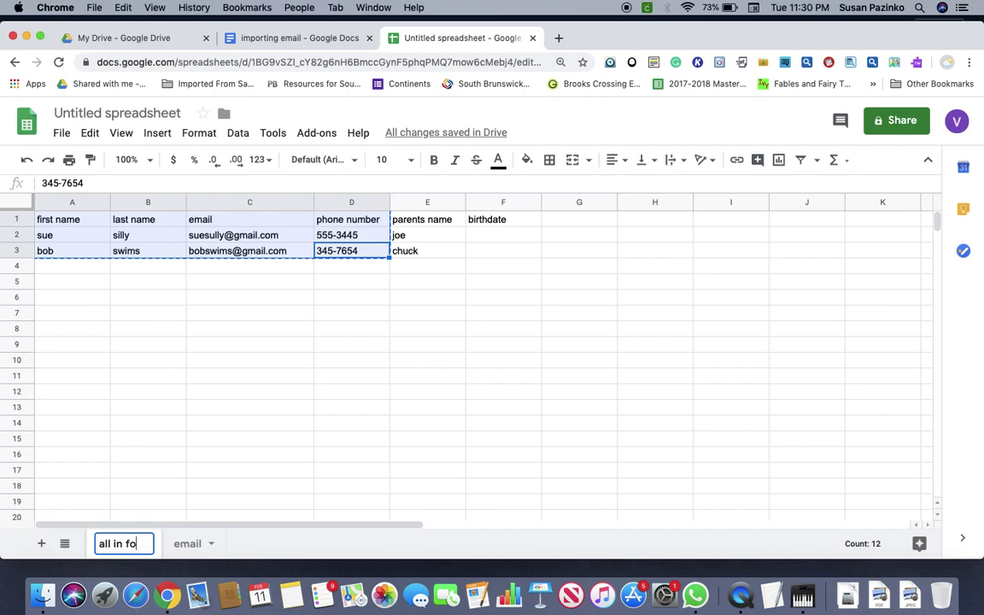
key("BackSpace")
key("BackSpace")
key("BackSpace")
type("fo")
Enter 'swim info' into cell D3 of the all info sheet.
key("Return")
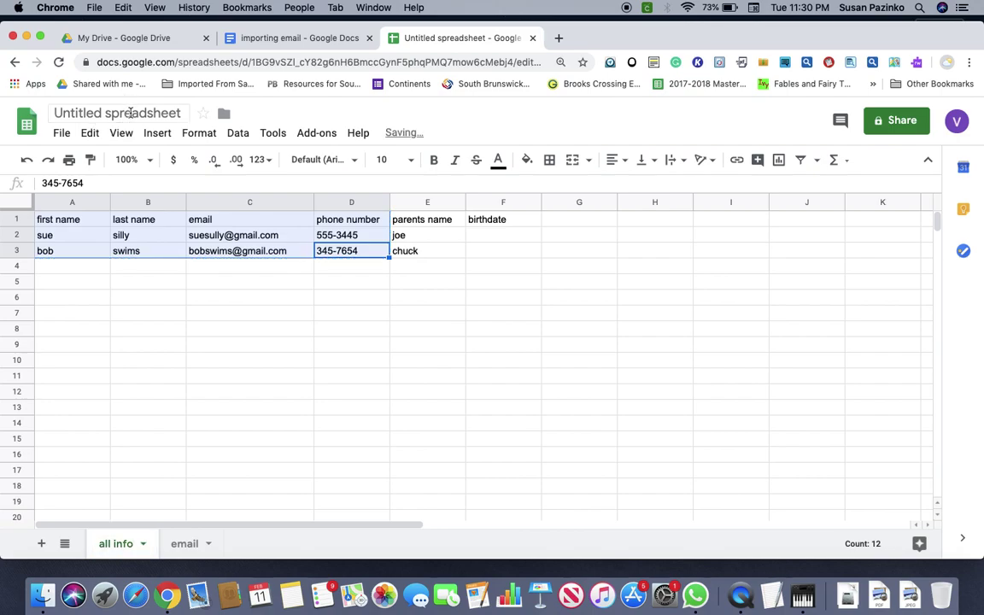
type("swim")
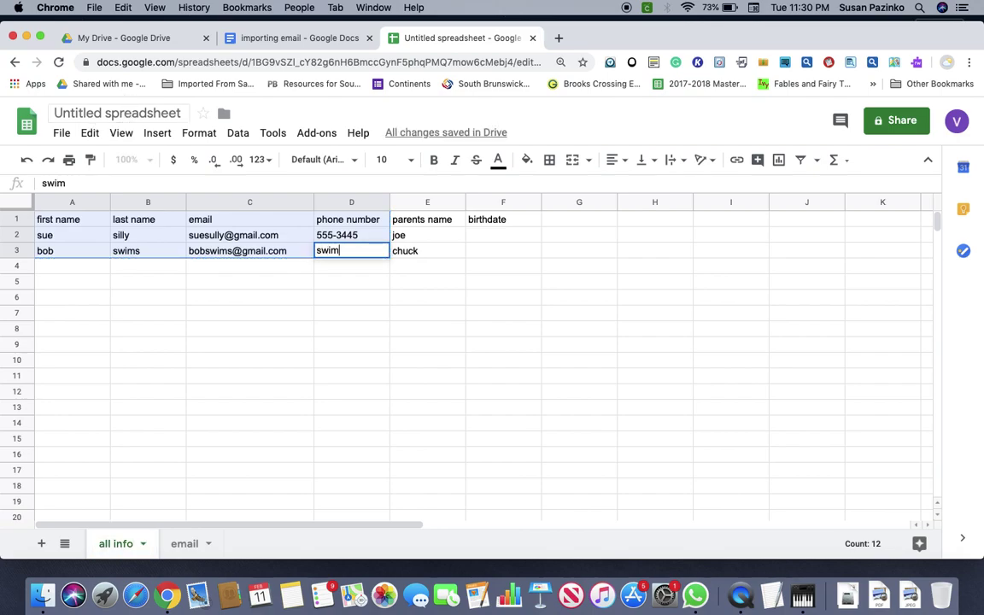
type(" infor")
key("BackSpace")
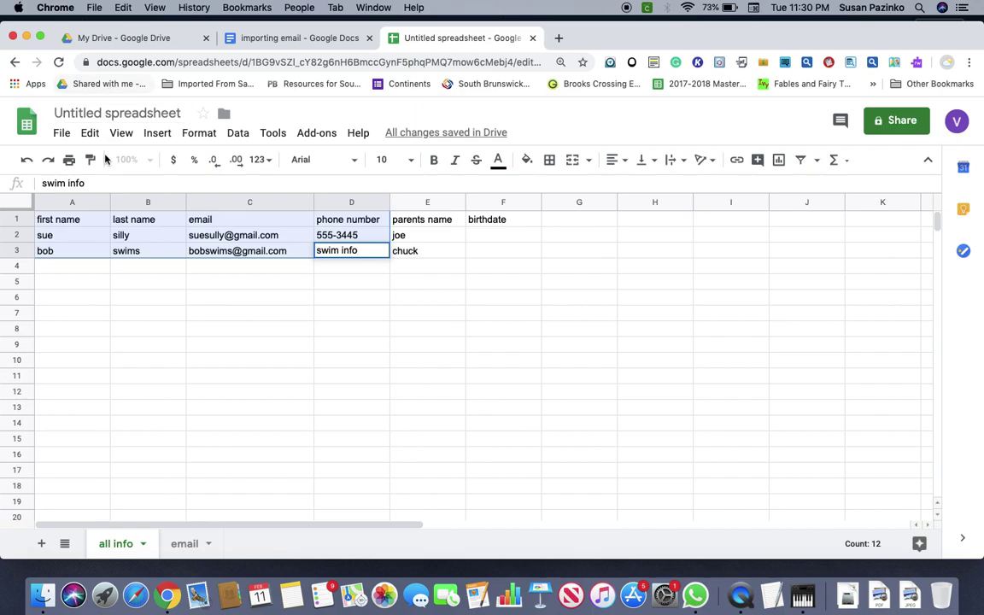
Title the spreadsheet file 'swim info'.
left_click(113, 116)
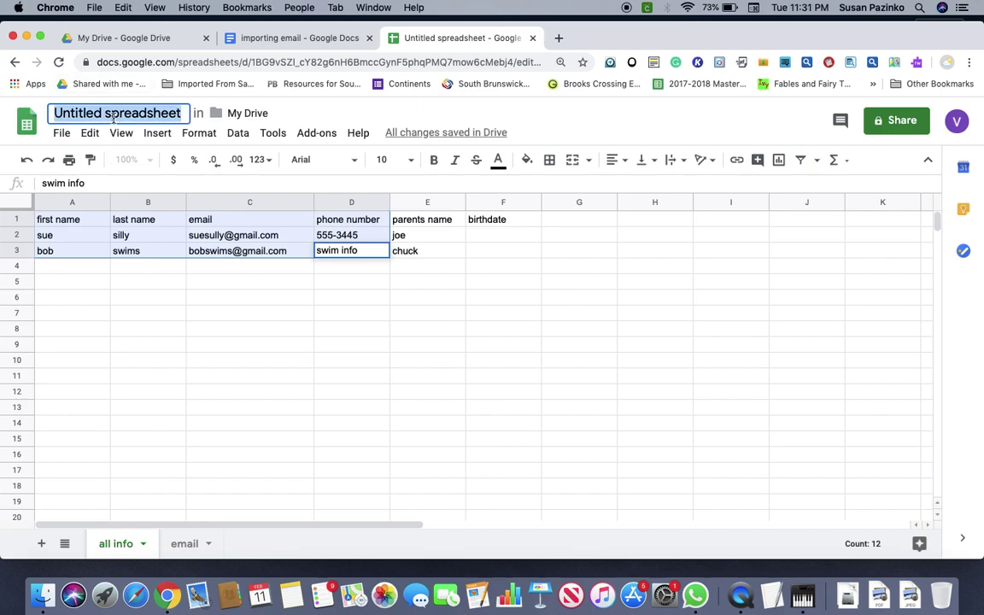
type("swim info")
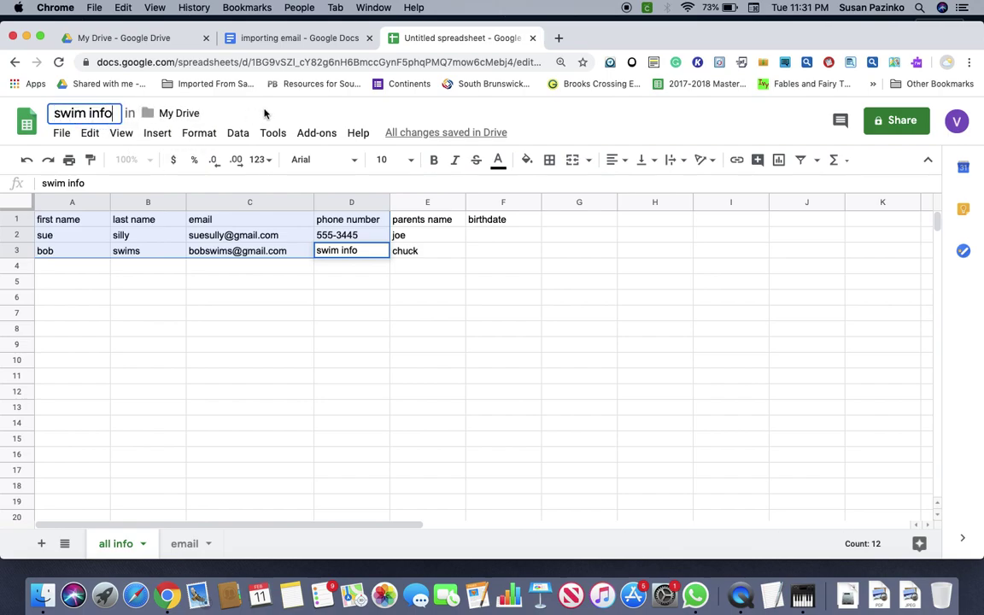
left_click(264, 115)
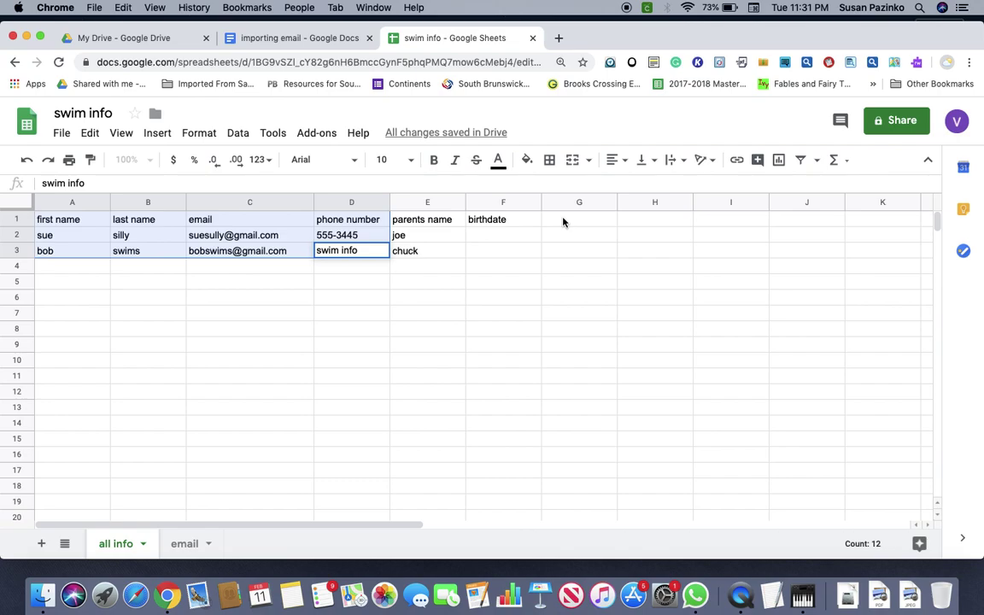
left_click(62, 134)
left_click(61, 134)
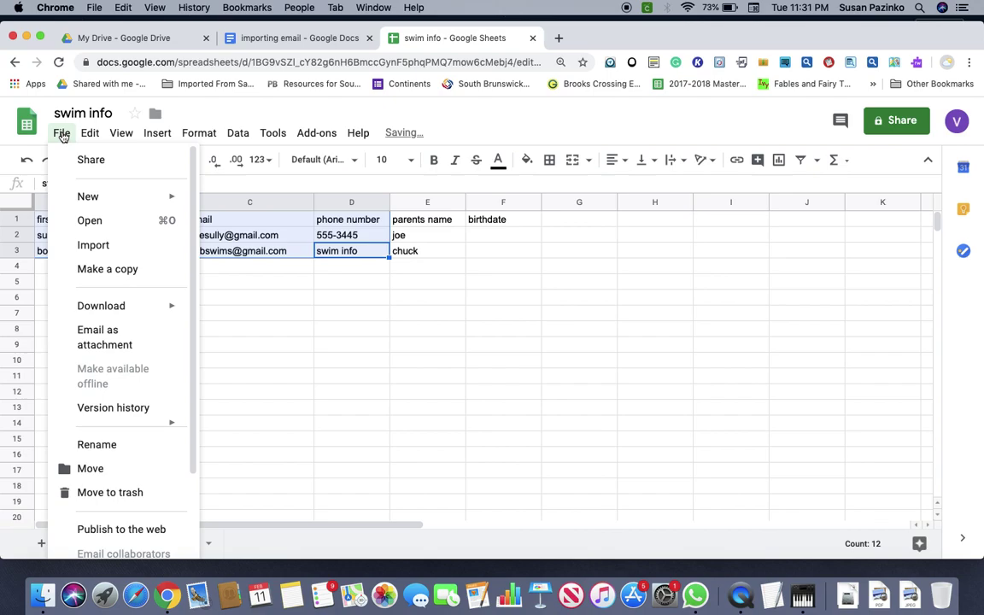
mouse_move(119, 304)
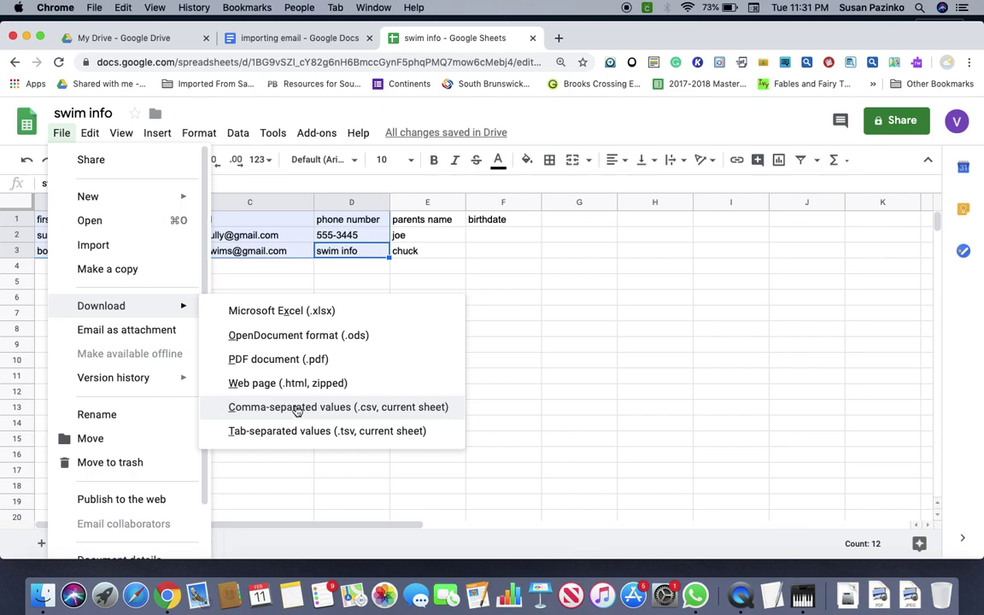
left_click(296, 408)
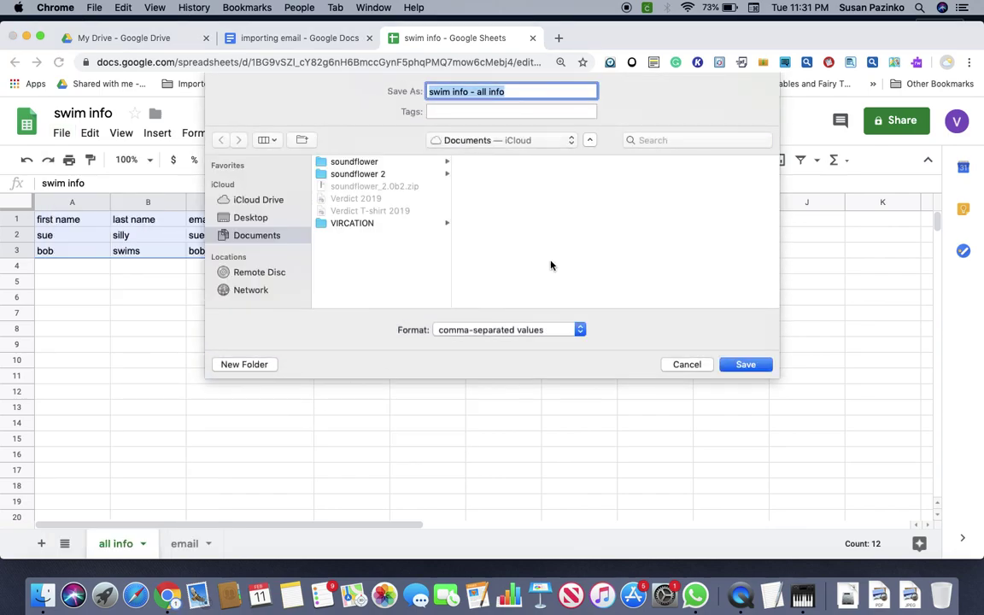
left_click(688, 365)
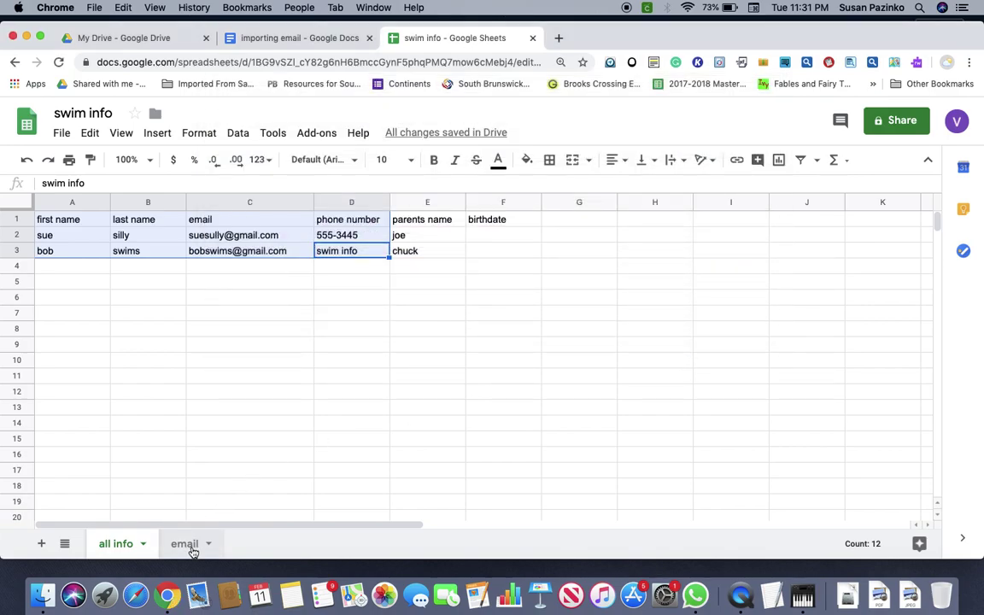
left_click(184, 544)
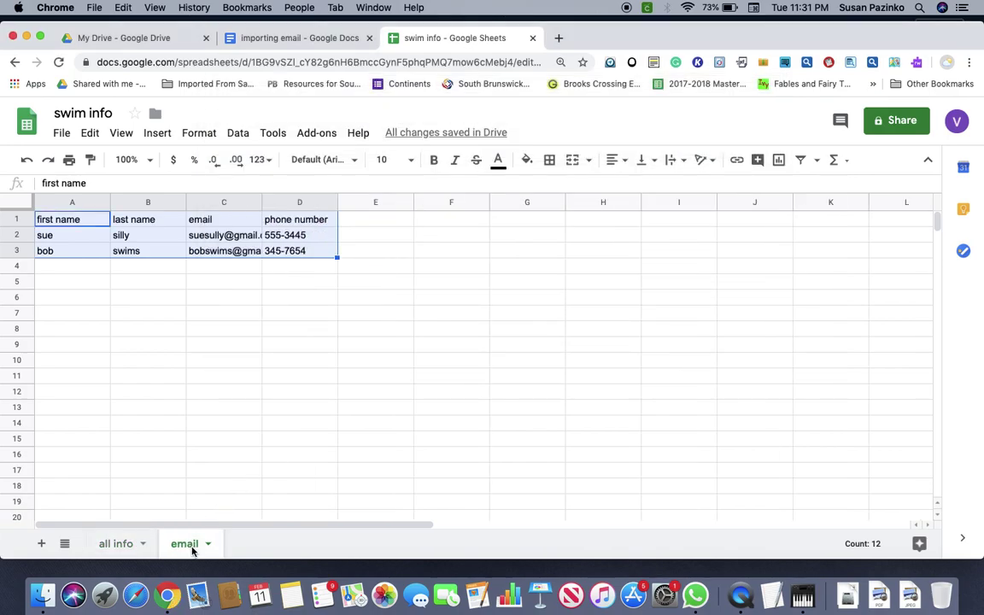
Download the email sheet as comma-separated values, saving 'swim info - email.csv' to the Desktop.
left_click(60, 134)
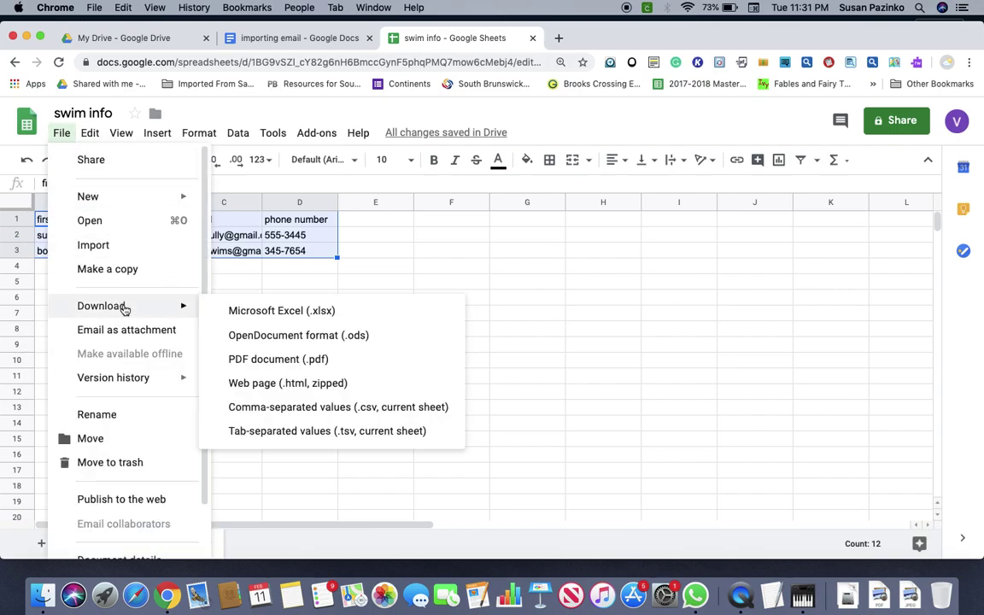
left_click(247, 407)
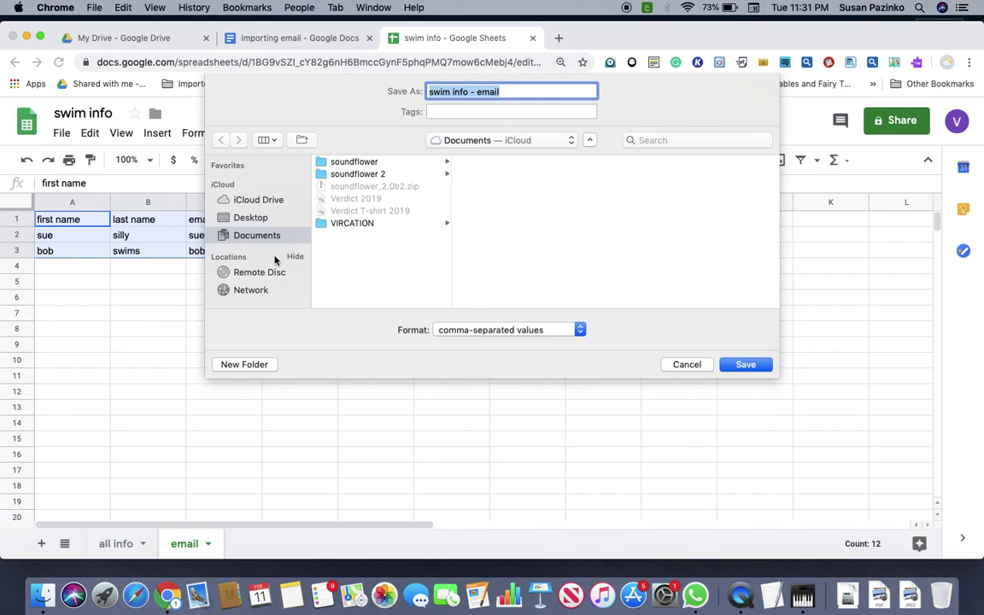
left_click(246, 217)
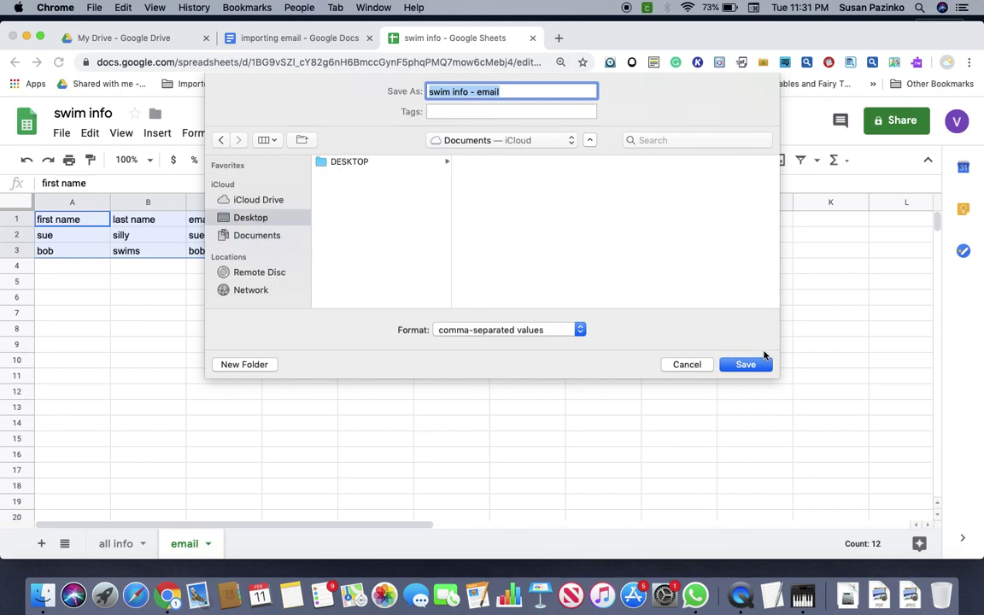
left_click(746, 365)
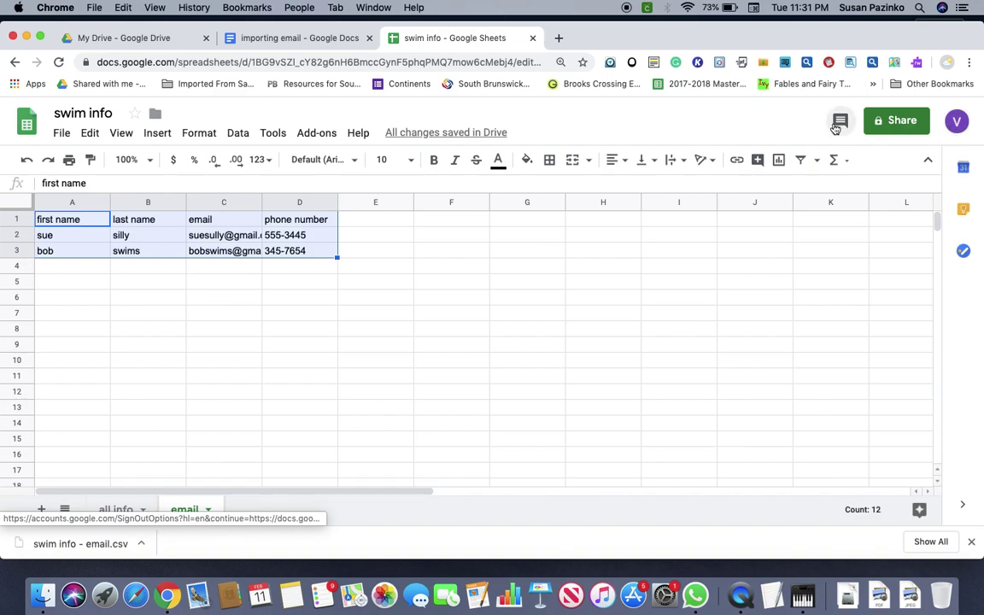
left_click(15, 86)
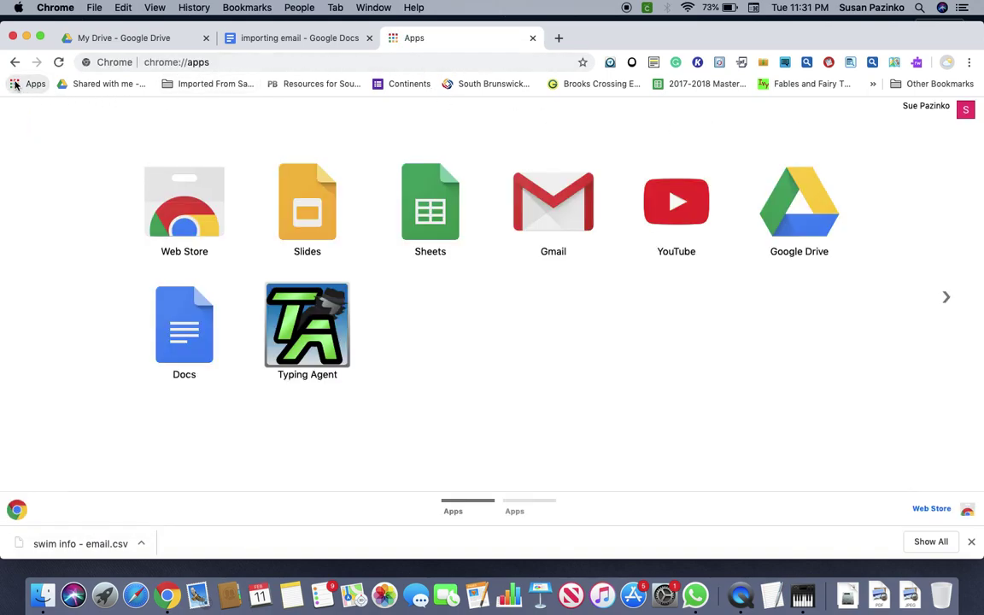
Switch Google Drive to the second signed-in account and launch Contacts, dismissing its welcome message.
left_click(793, 222)
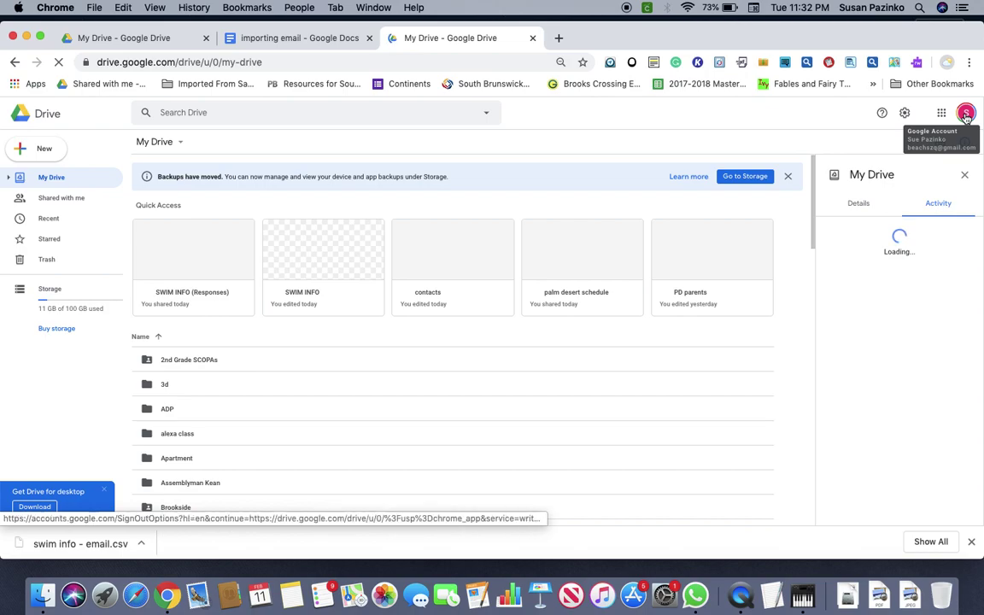
left_click(966, 113)
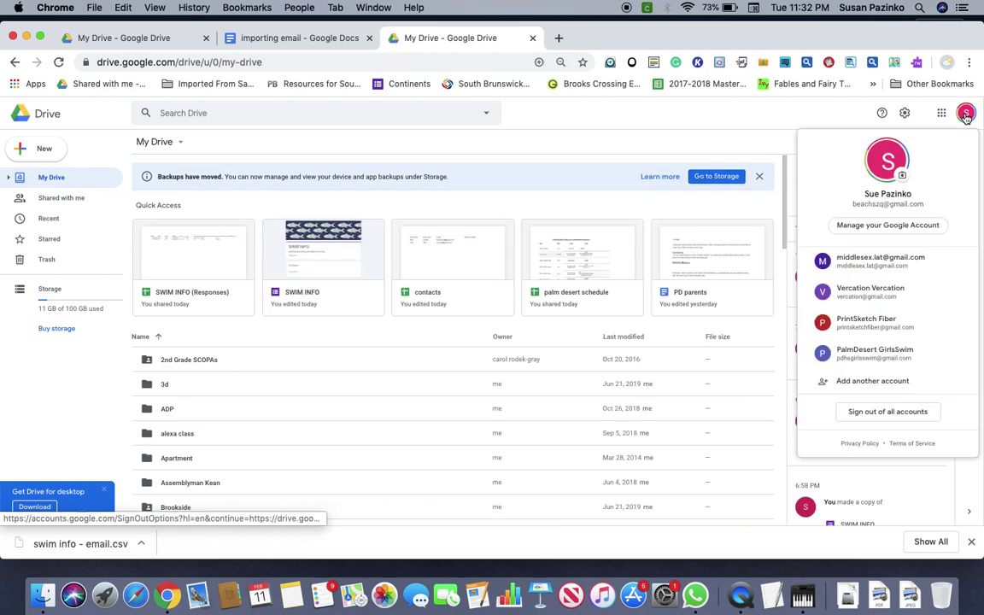
left_click(893, 290)
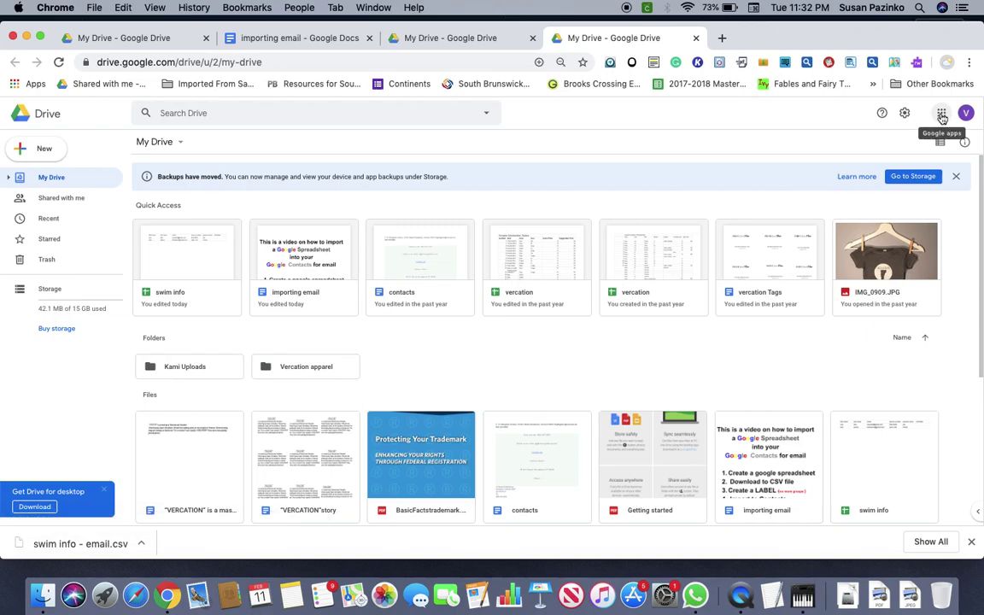
left_click(940, 114)
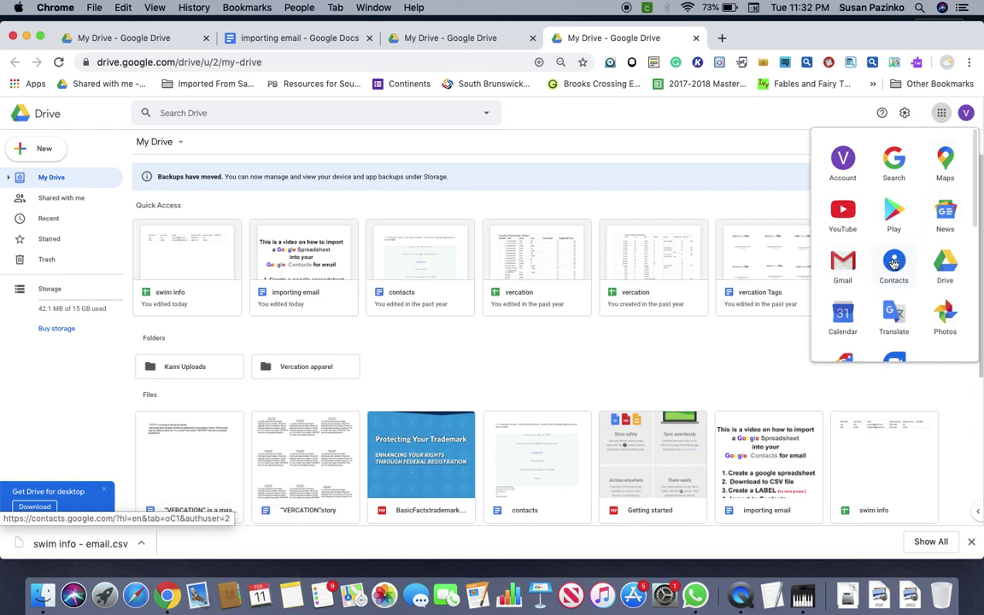
left_click(893, 264)
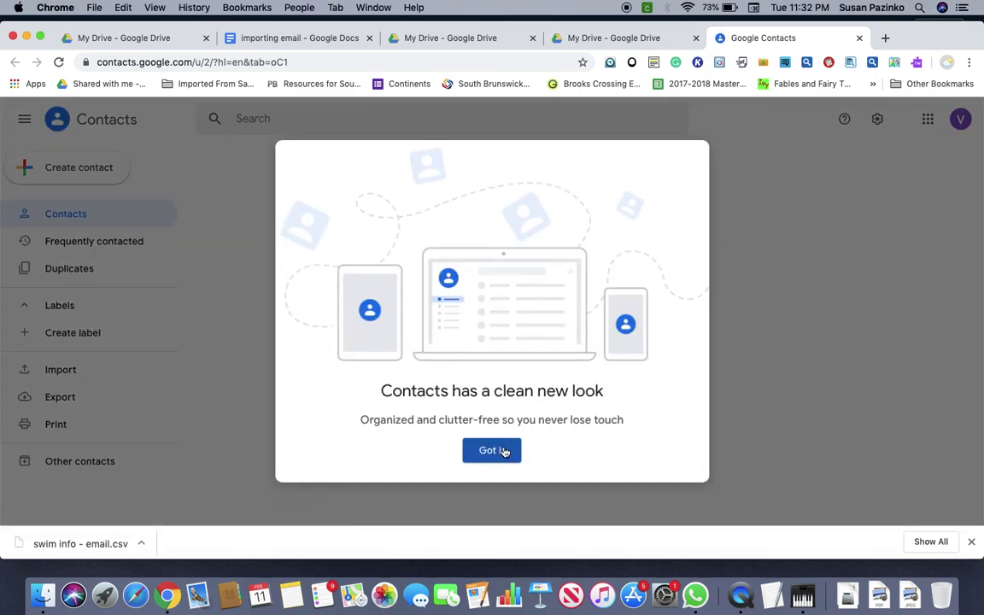
left_click(504, 452)
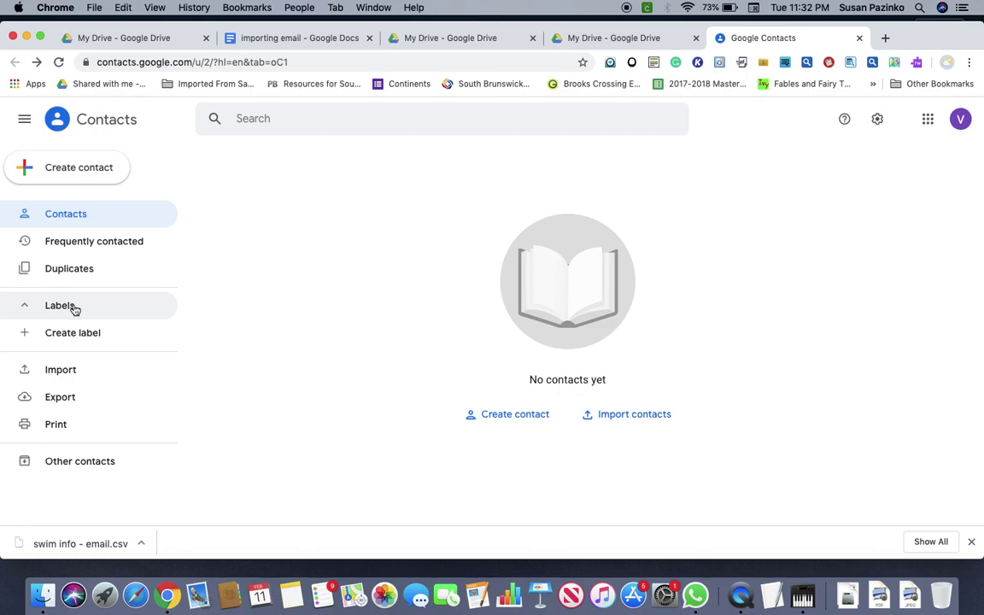
Create a contact label named 'swim 2/11' and open its empty contact list.
left_click(88, 334)
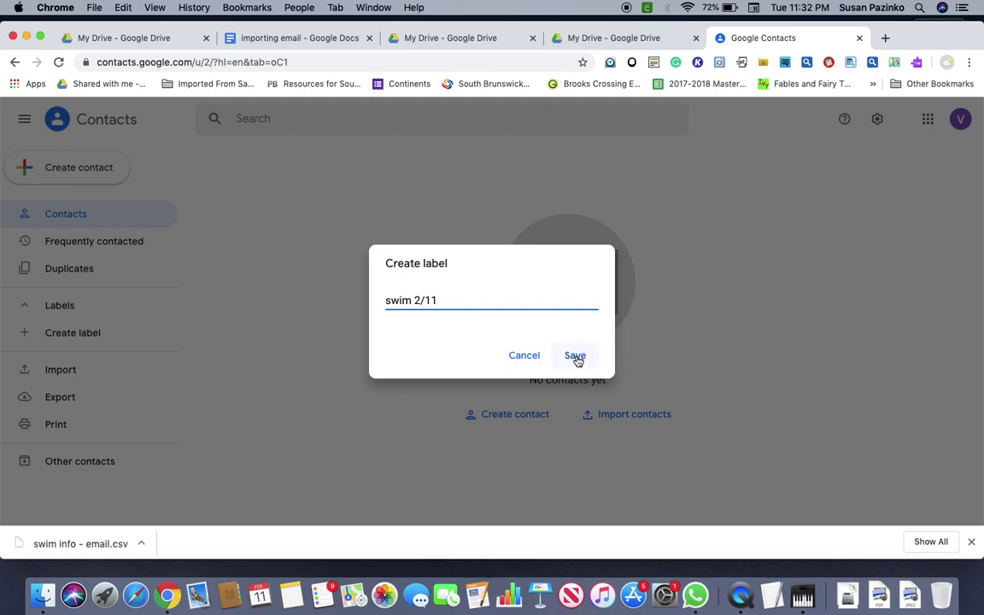
left_click(575, 355)
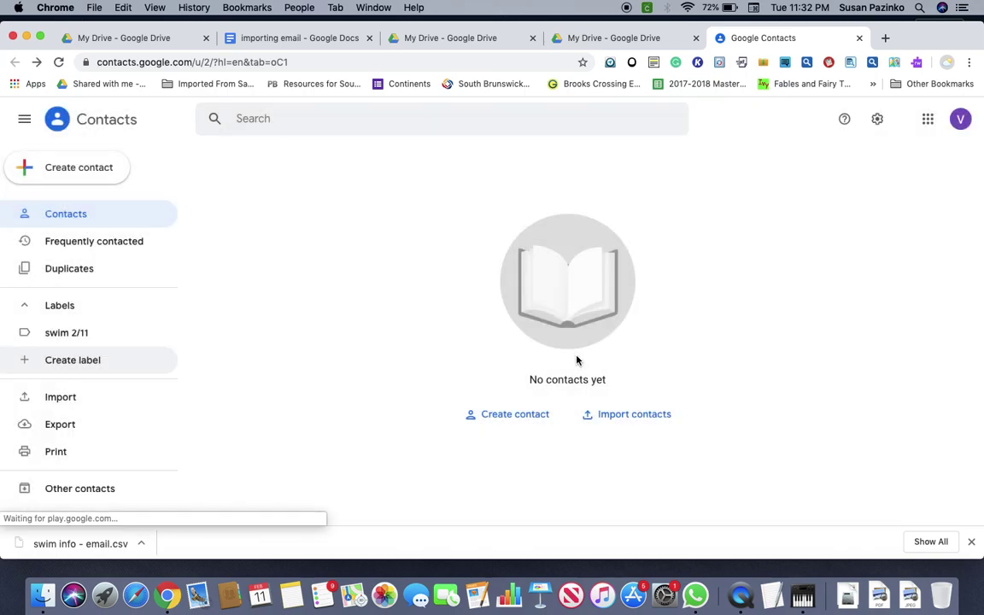
left_click(72, 338)
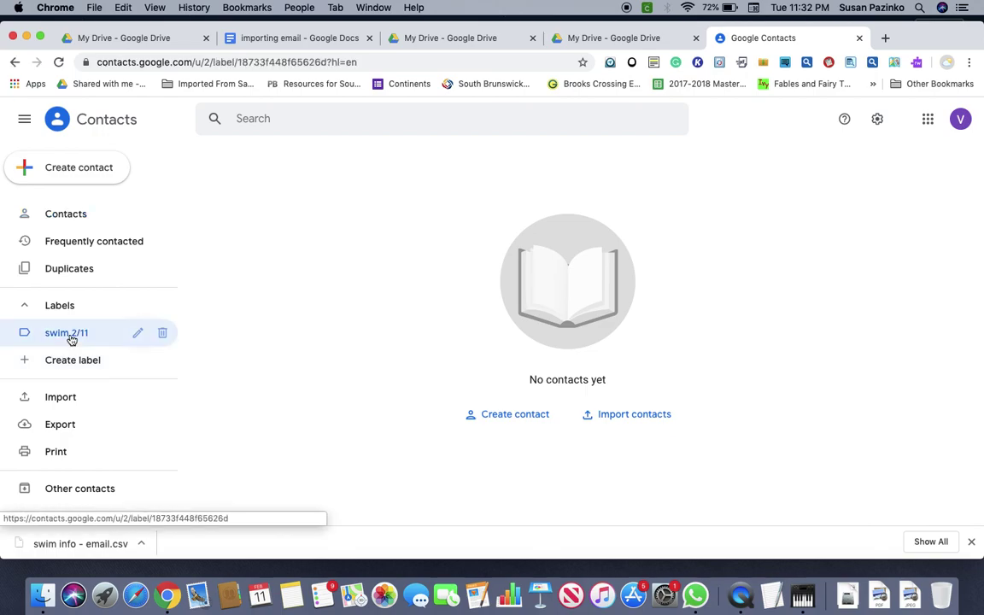
left_click(69, 398)
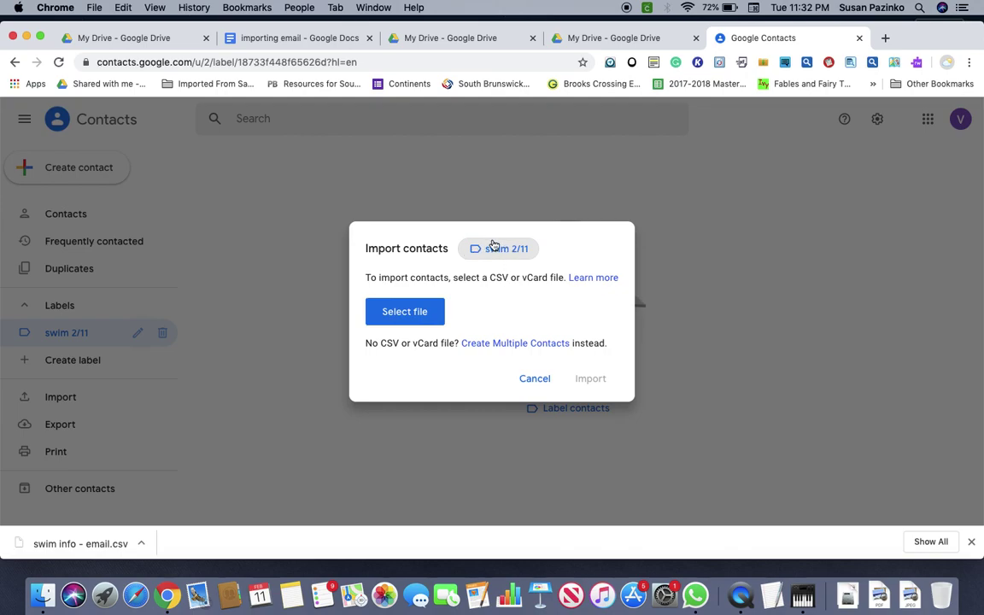
Import 'swim info - email.csv' from the Desktop into the swim 2/11 label.
left_click(397, 318)
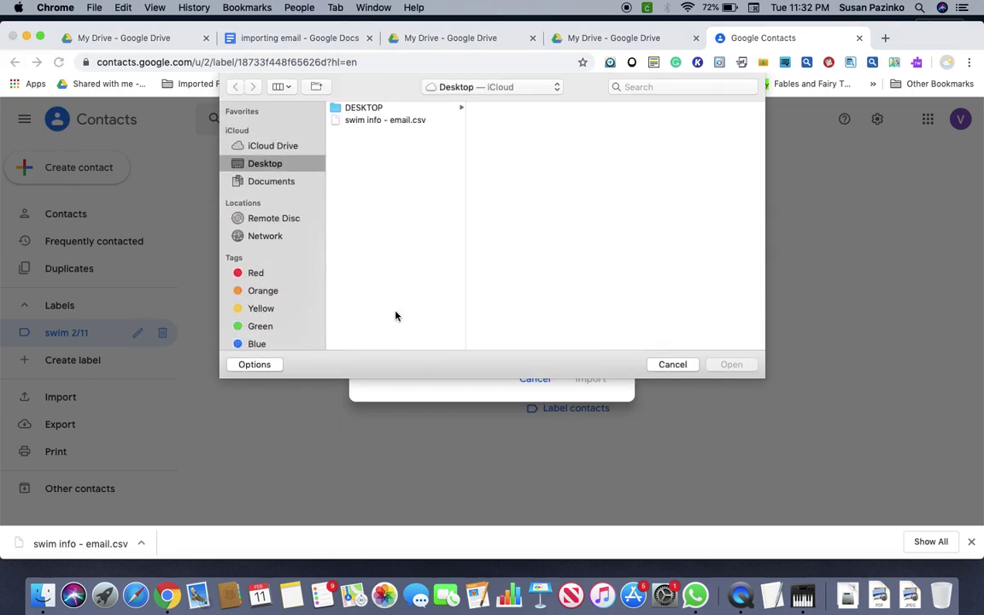
left_click(395, 121)
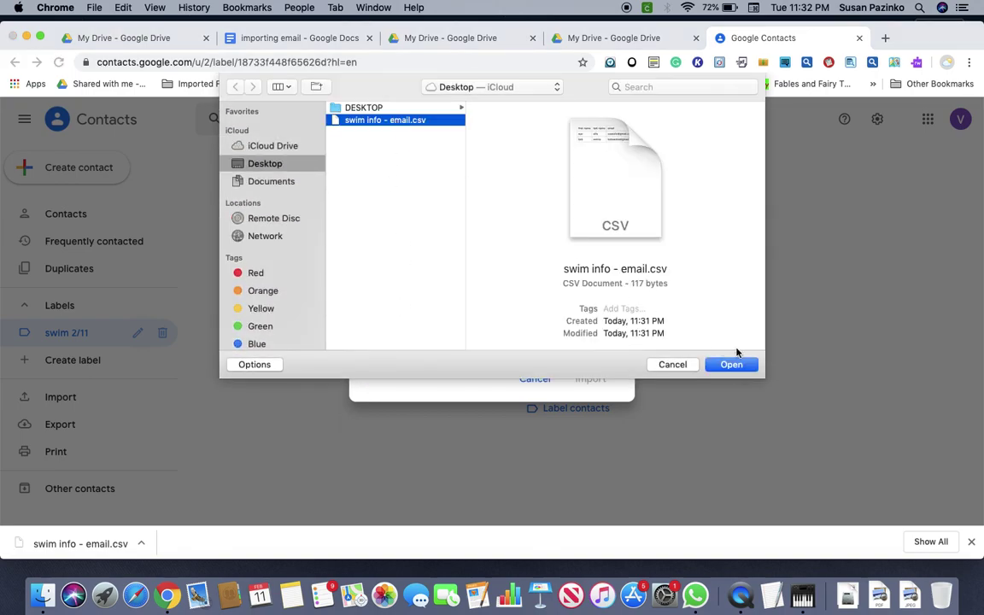
left_click(734, 366)
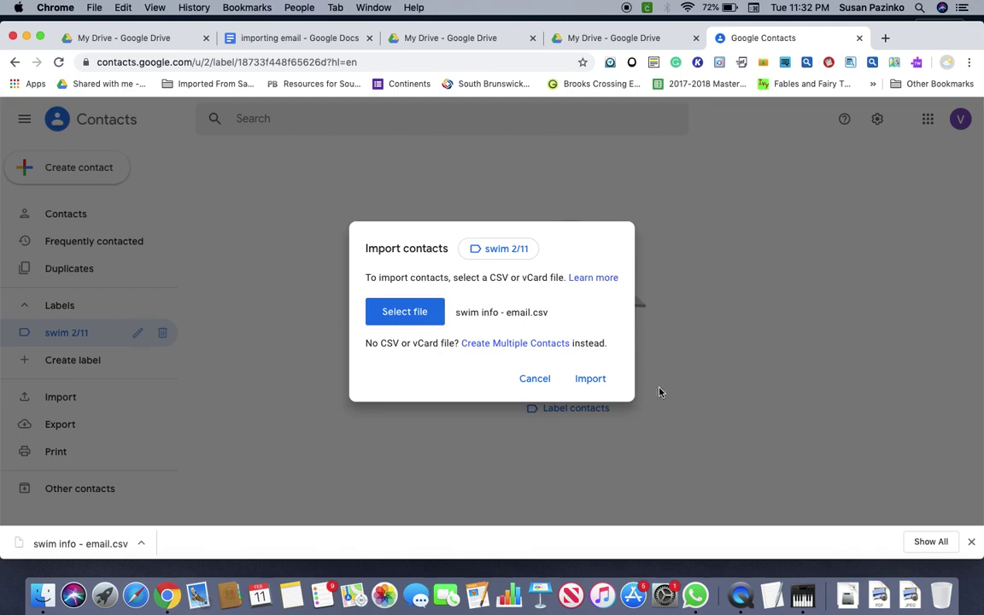
left_click(589, 378)
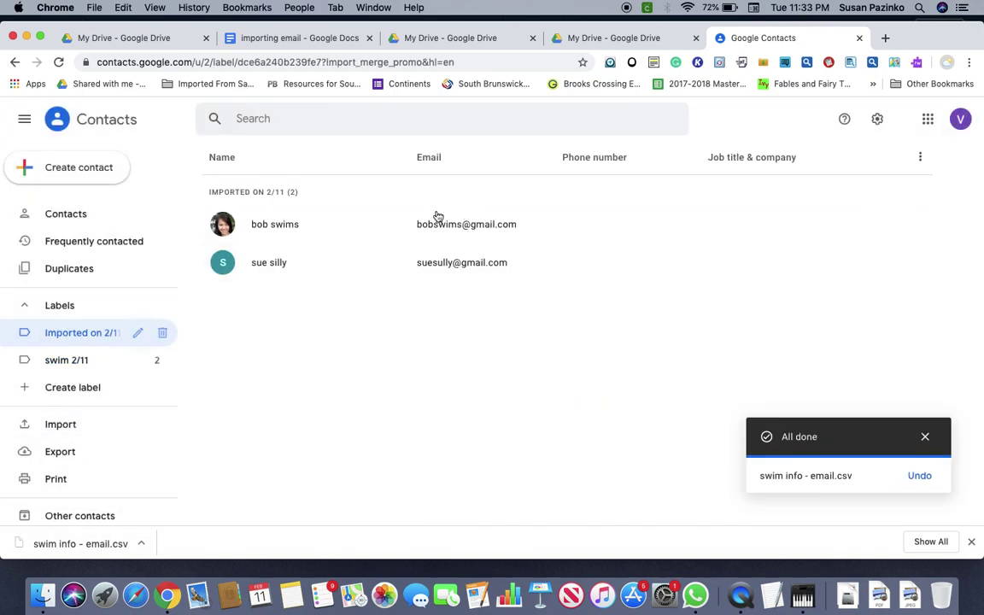
Close the Gmail window and open the first imported contact's details card, showing its labels and phone number.
left_click(443, 229)
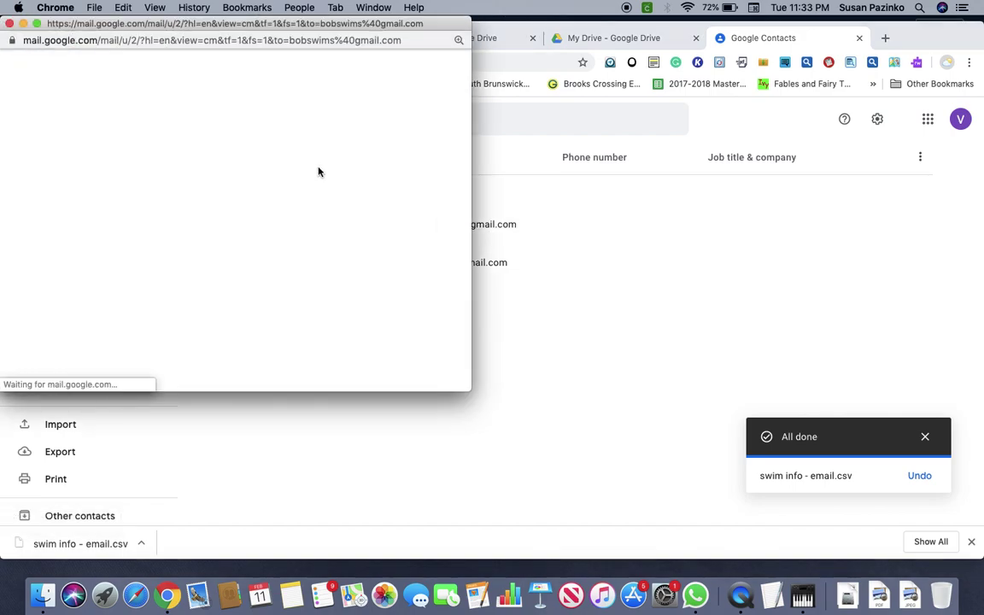
left_click(10, 25)
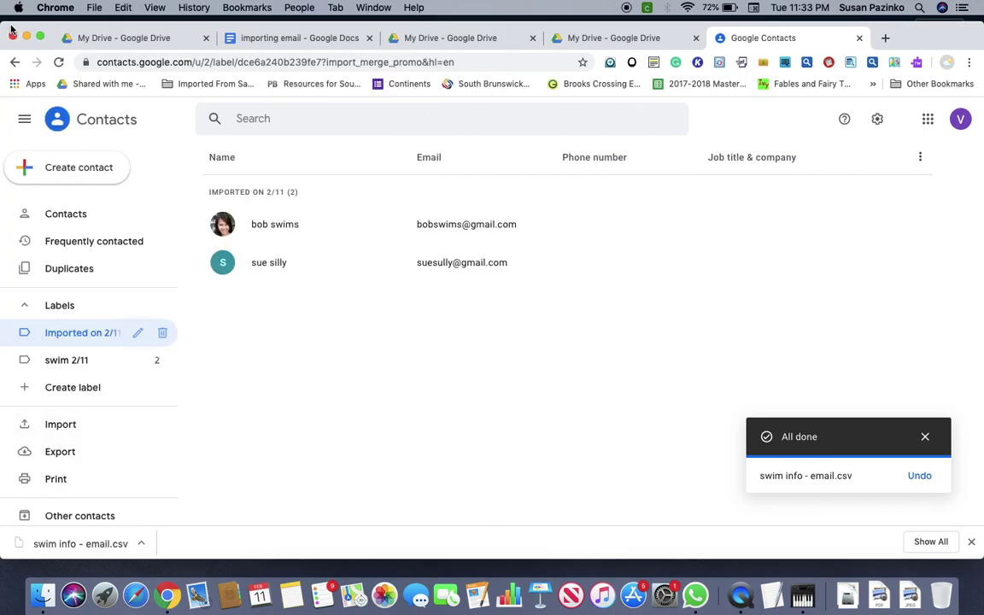
left_click(223, 224)
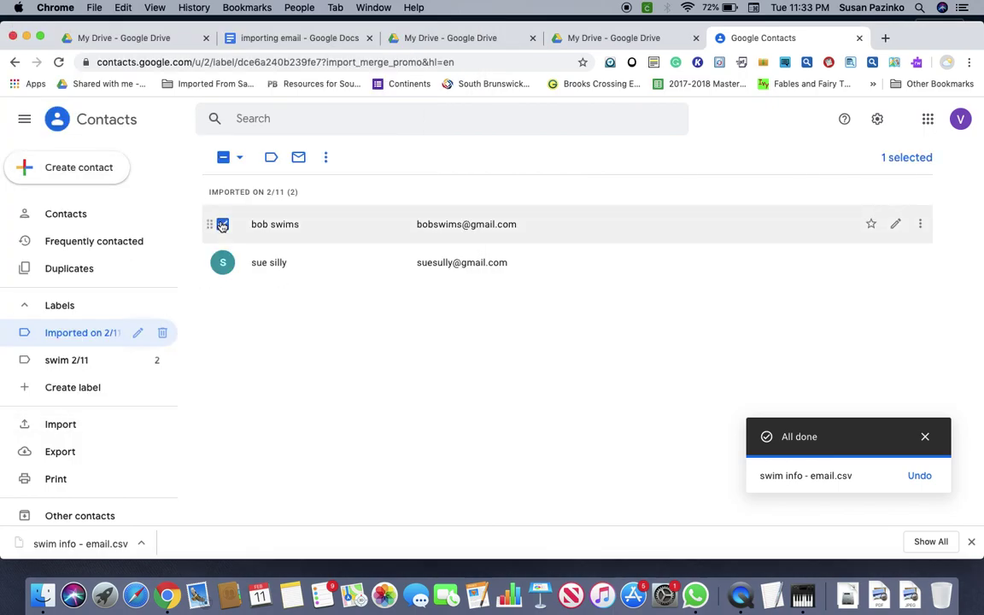
left_click(265, 225)
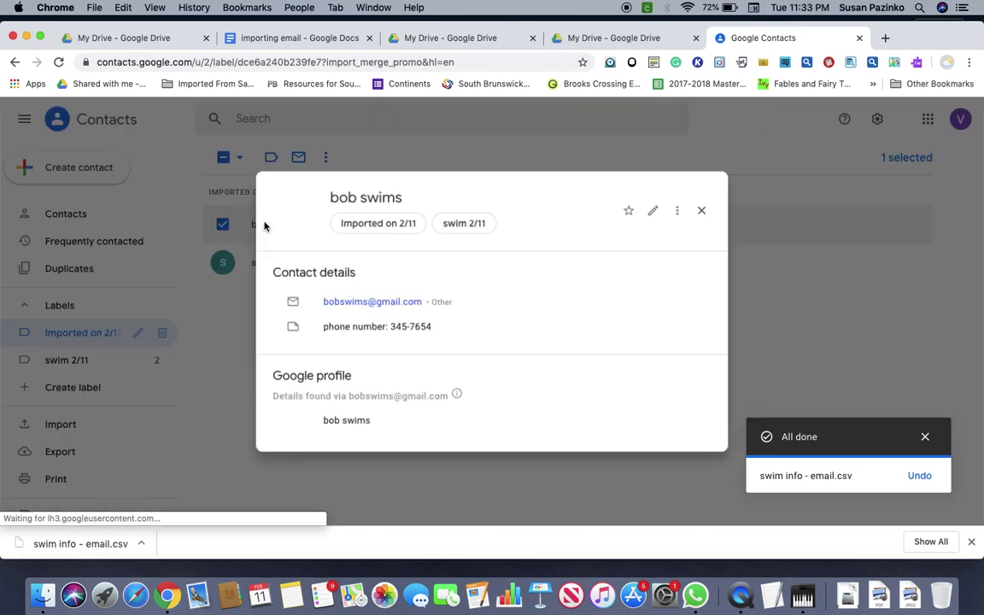
left_click(248, 224)
left_click(257, 227)
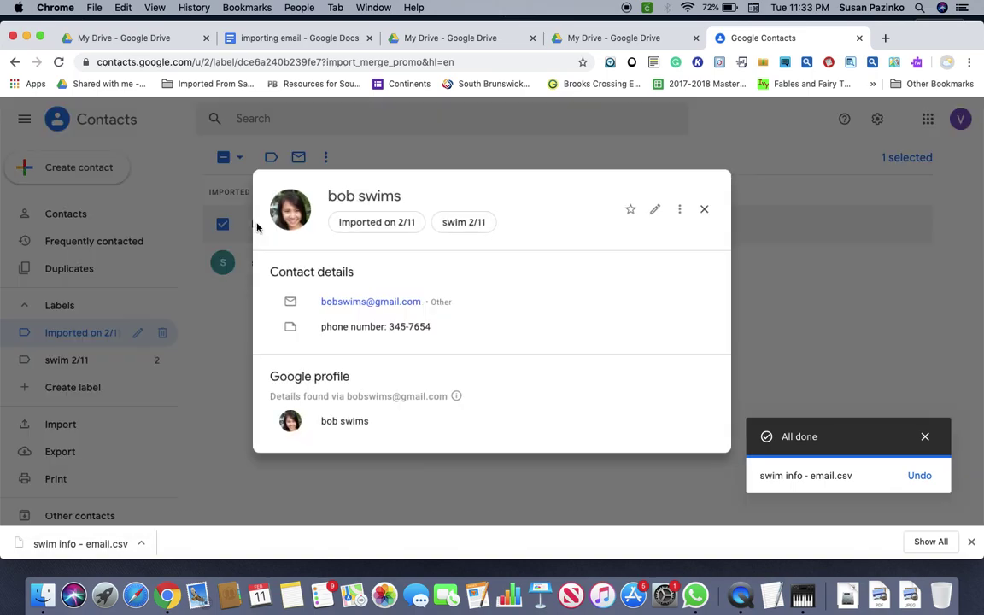